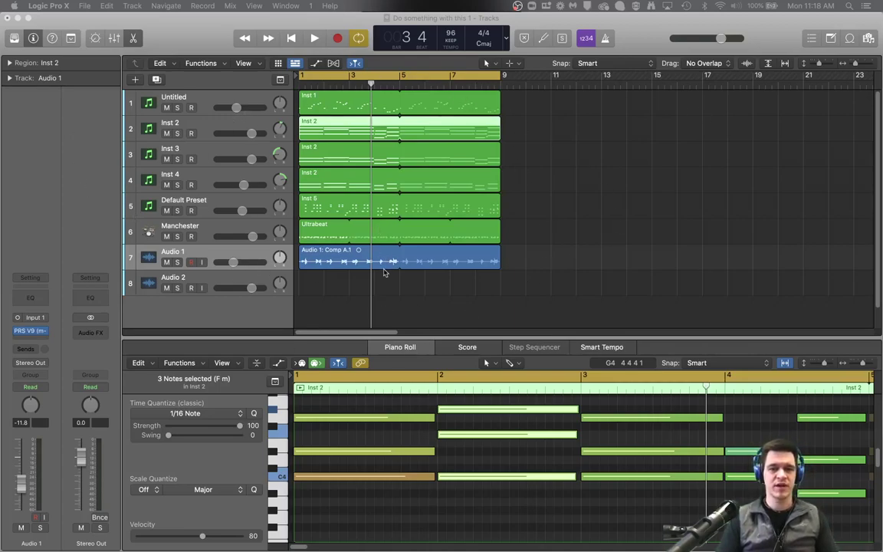
Step through the Ultrabeat and Inst 5 to Inst 1 regions, ending on Audio 1: Comp A.1's waveform.
click(360, 260)
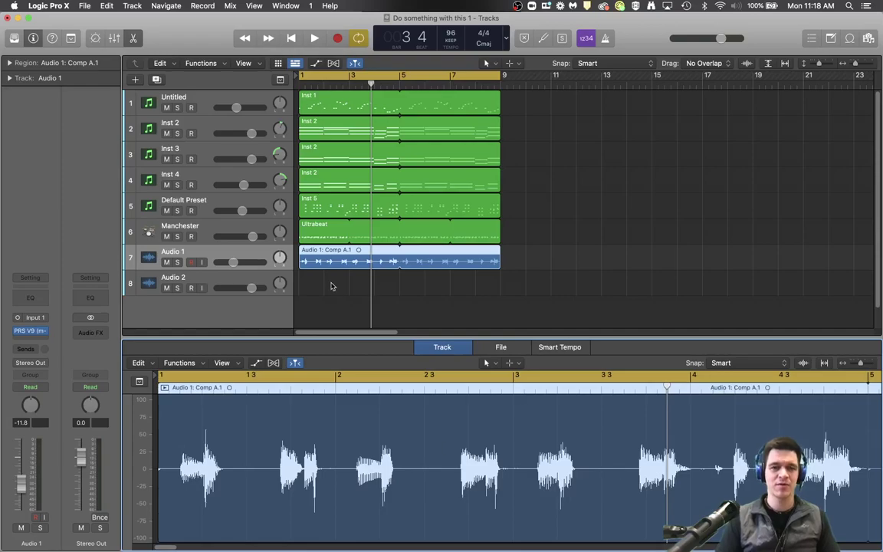
click(333, 238)
click(334, 205)
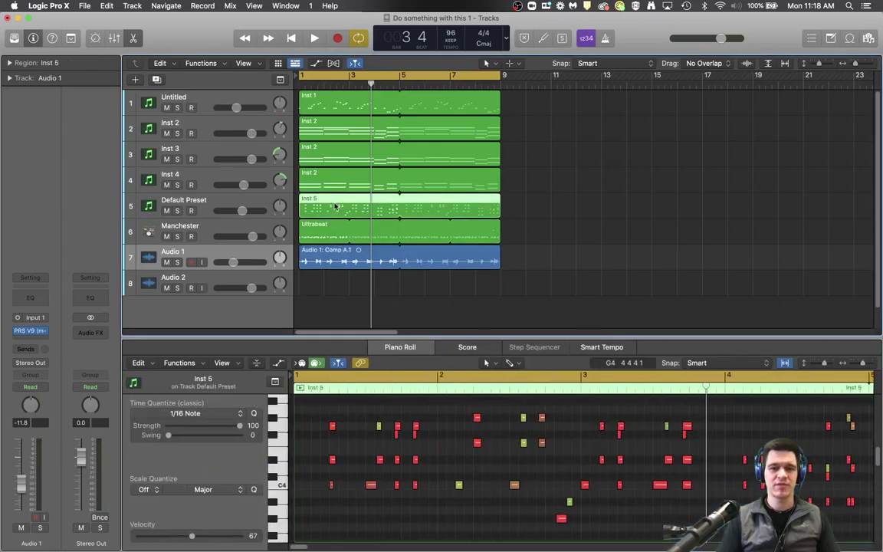
click(337, 182)
click(339, 157)
click(341, 127)
click(338, 112)
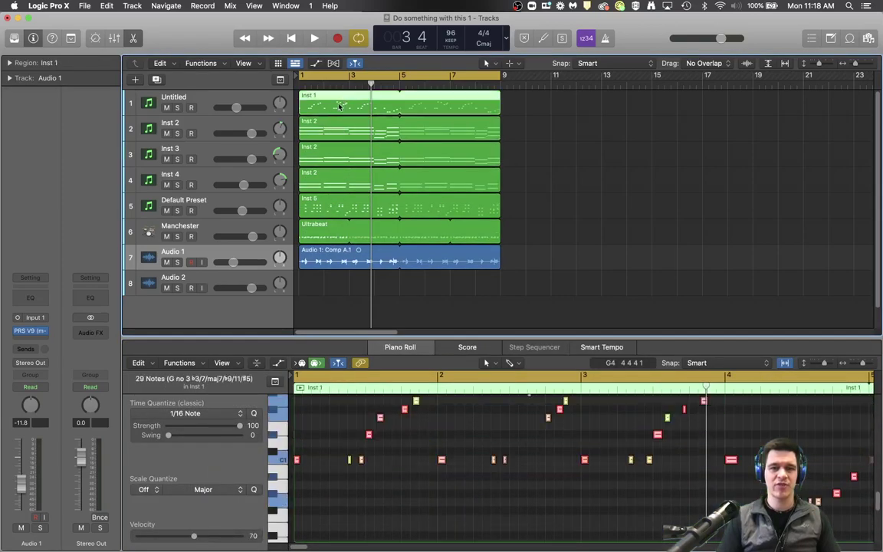
click(348, 265)
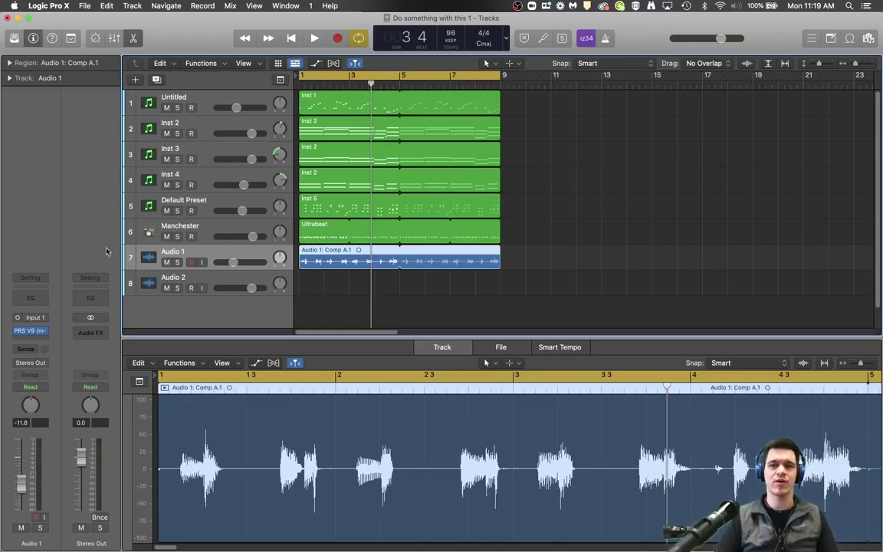
Switch the lower pane to the Mixer and scroll to see all channel strips.
click(113, 40)
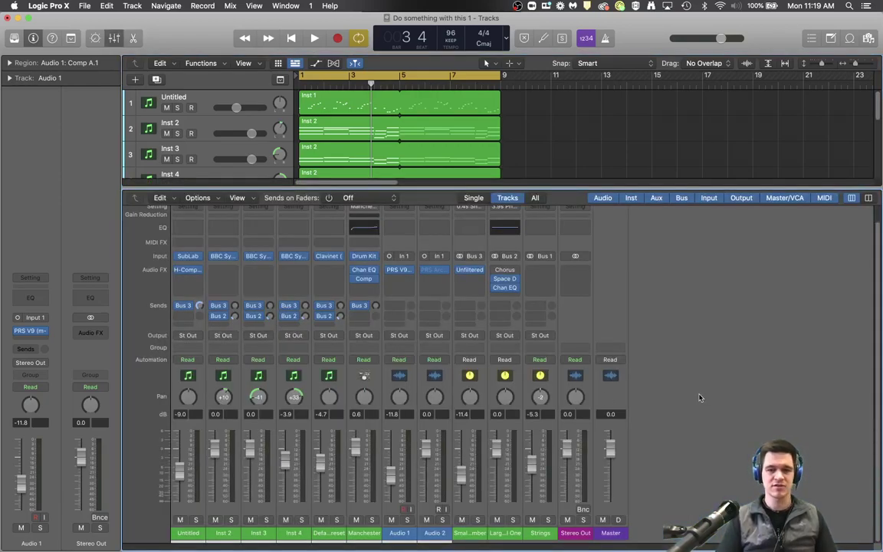
key(x)
key(x)
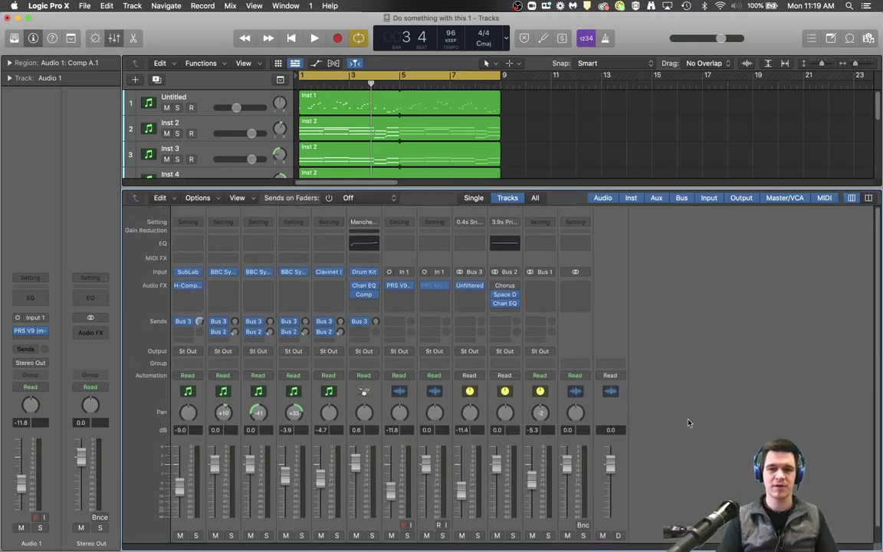
scroll(688, 412, down, 2)
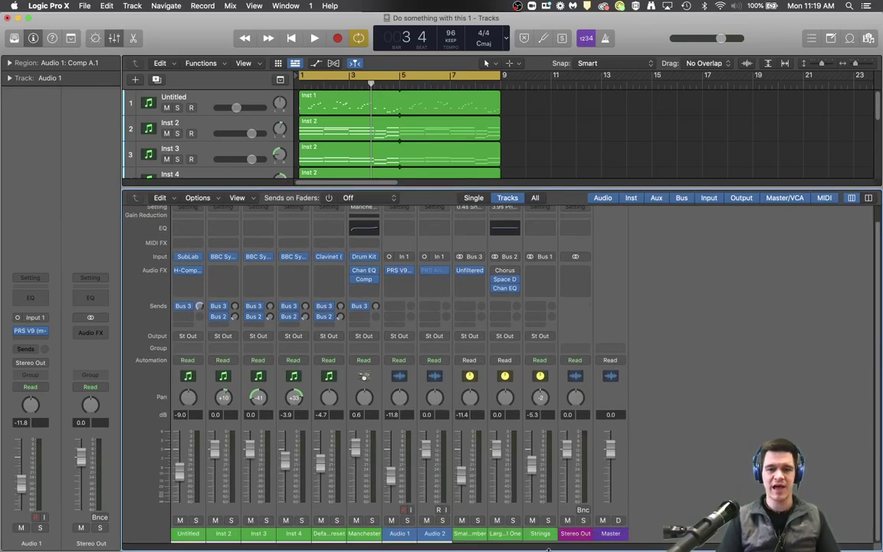
scroll(728, 247, up, 2)
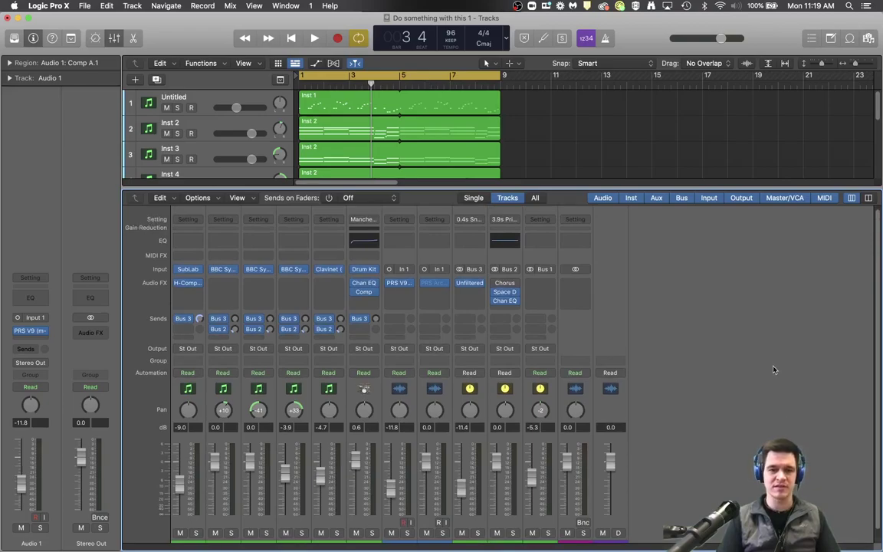
scroll(772, 366, down, 2)
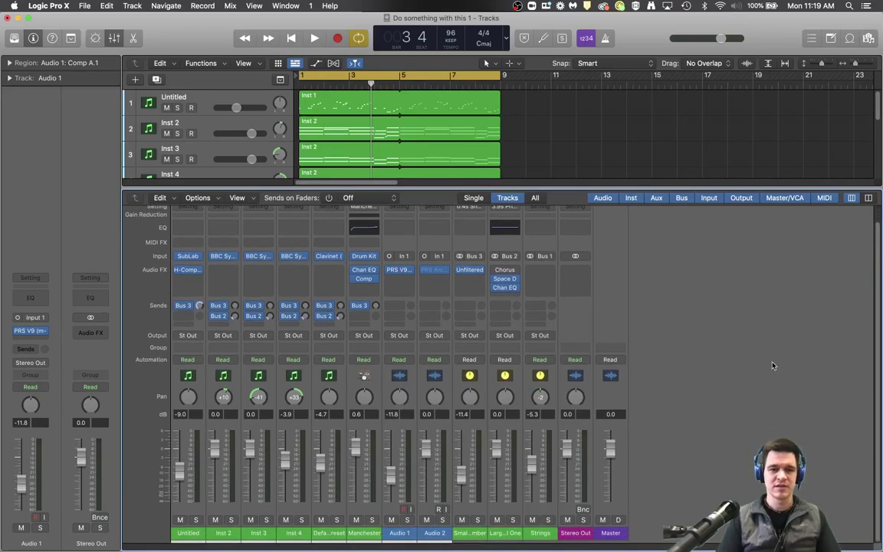
Colour the Untitled channel strip magenta.
right_click(191, 535)
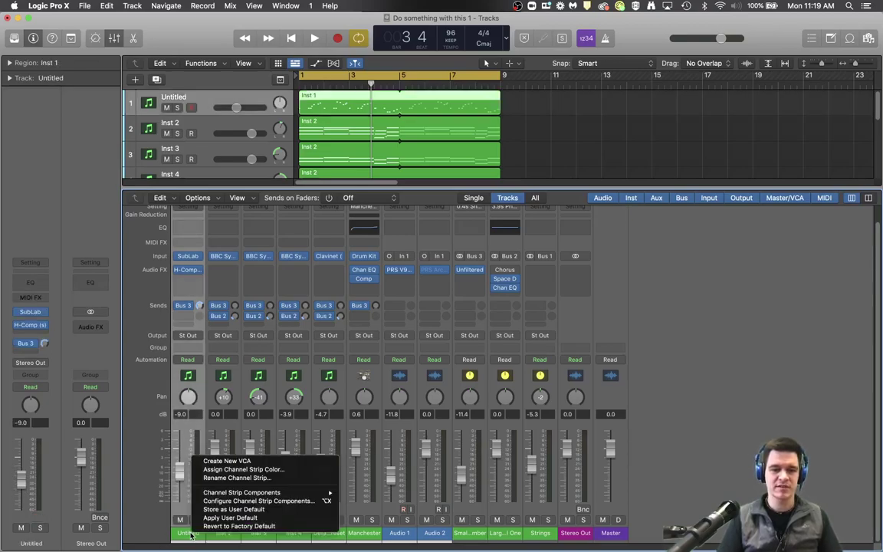
click(266, 469)
click(815, 309)
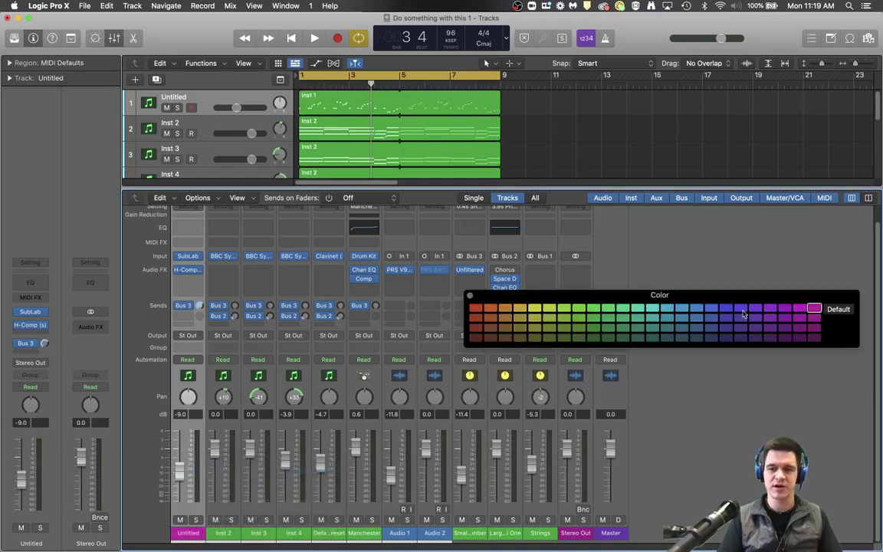
click(469, 295)
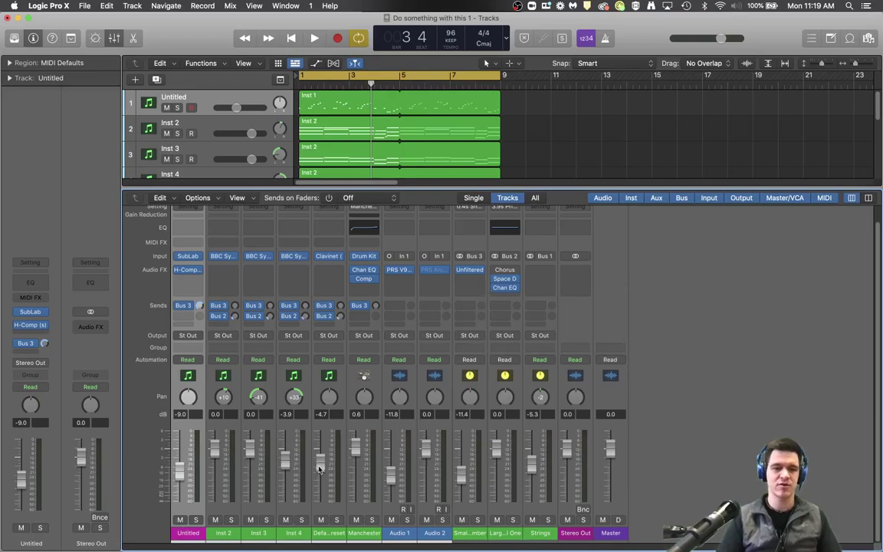
Colour the Inst 2, Inst 3 and Inst 4 strips yellow together.
click(216, 532)
shift+click(297, 536)
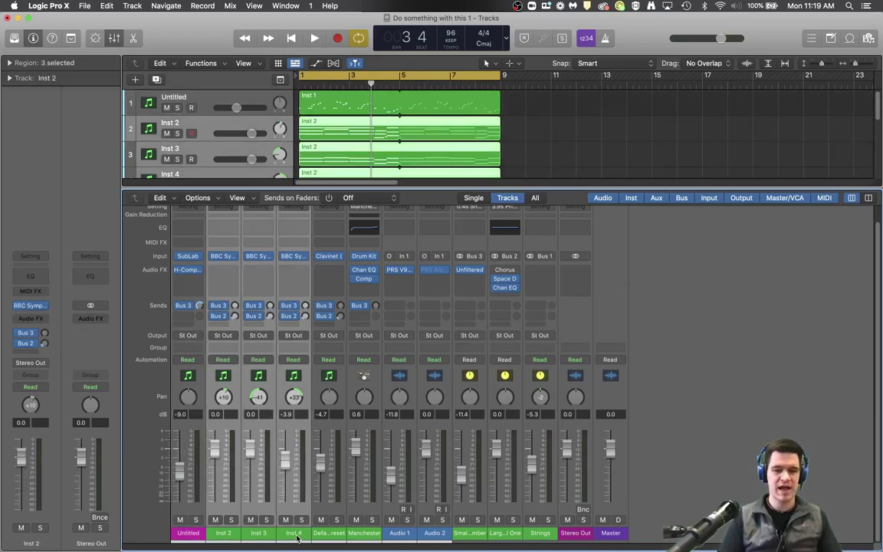
right_click(297, 536)
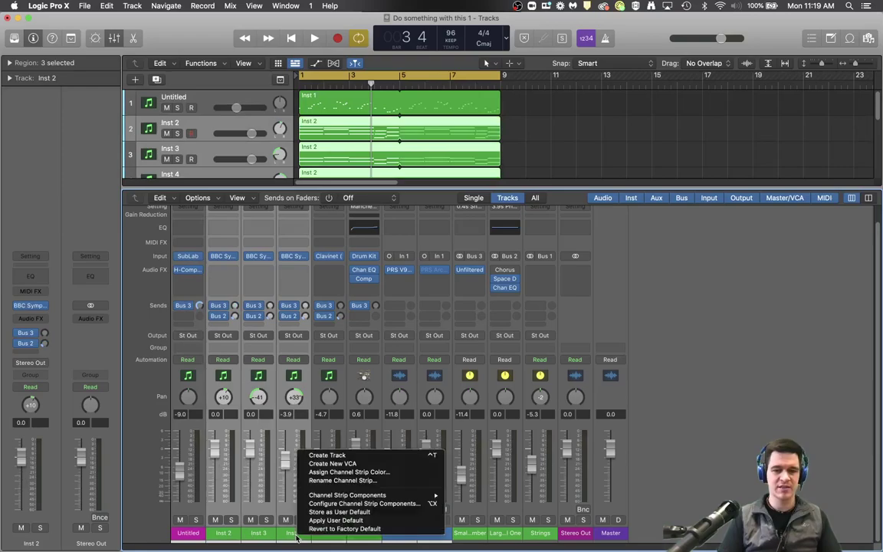
click(350, 472)
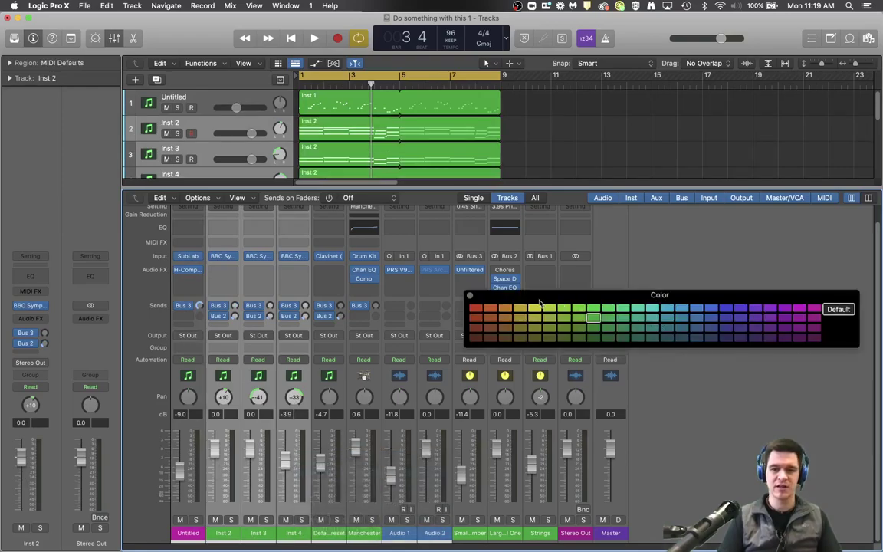
click(534, 308)
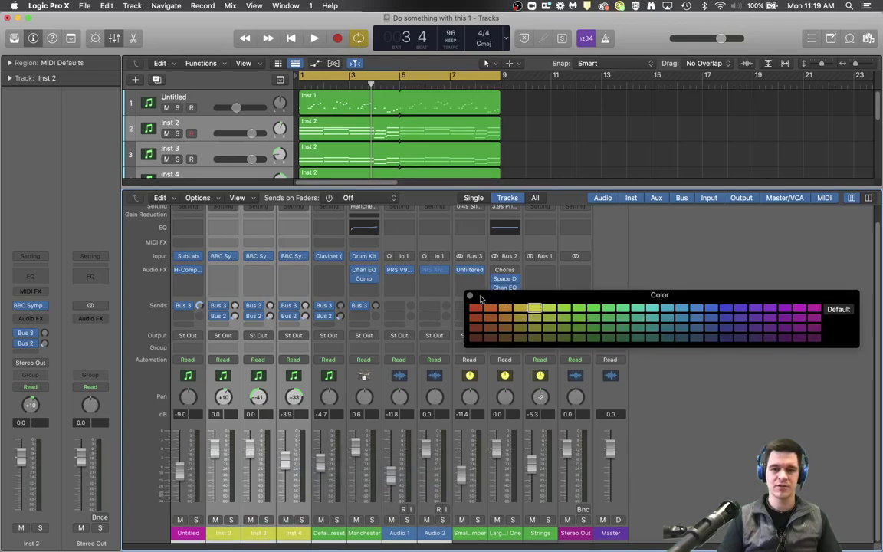
click(470, 296)
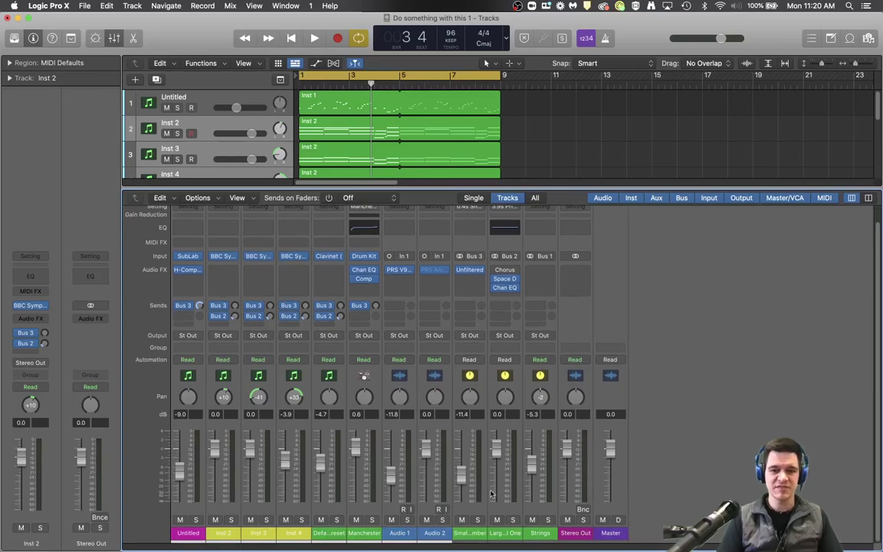
click(182, 535)
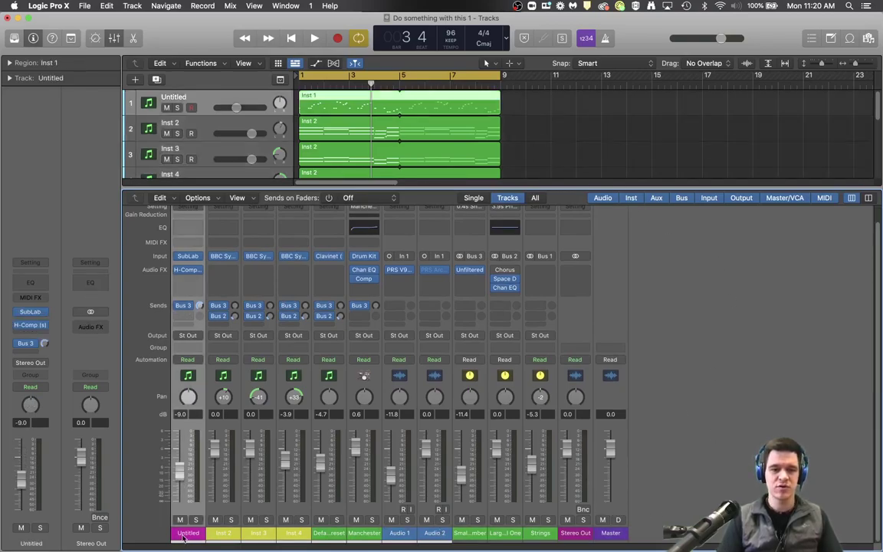
click(476, 199)
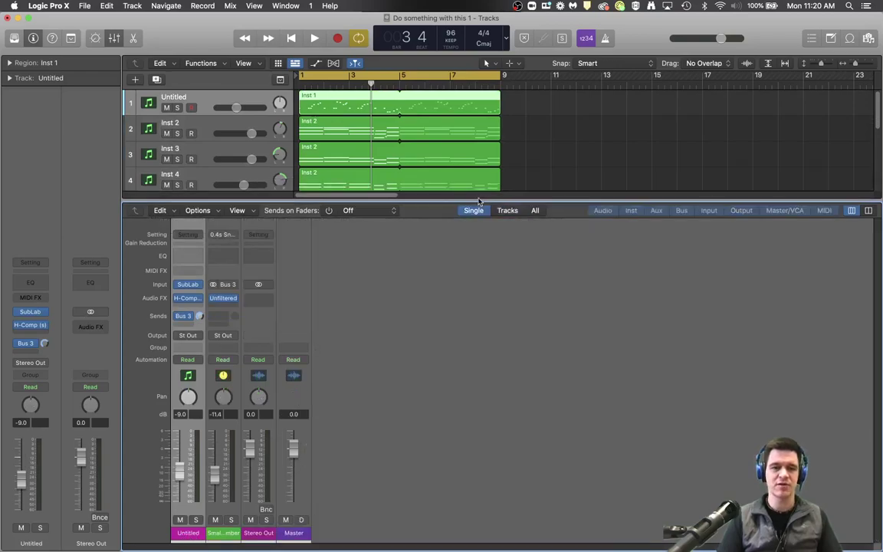
click(225, 298)
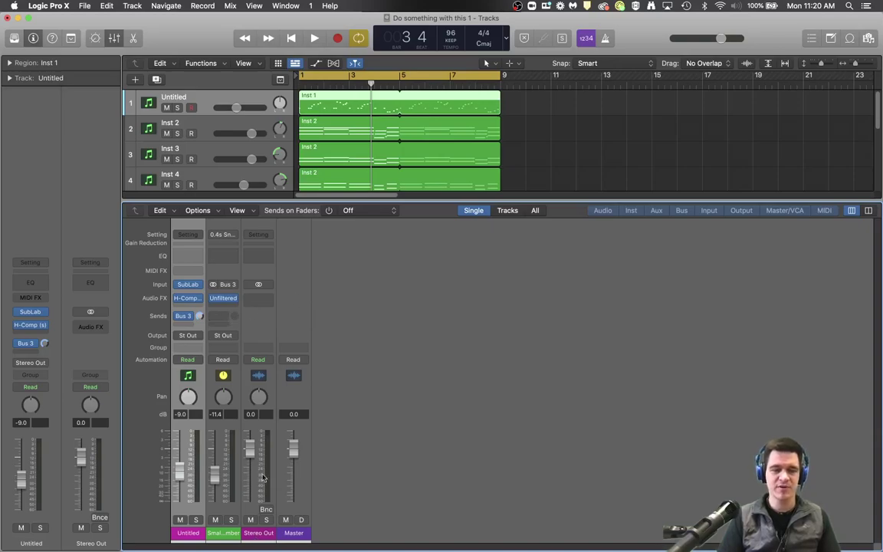
Switch the mixer view to show all channels, then back to track channel strips only.
click(506, 210)
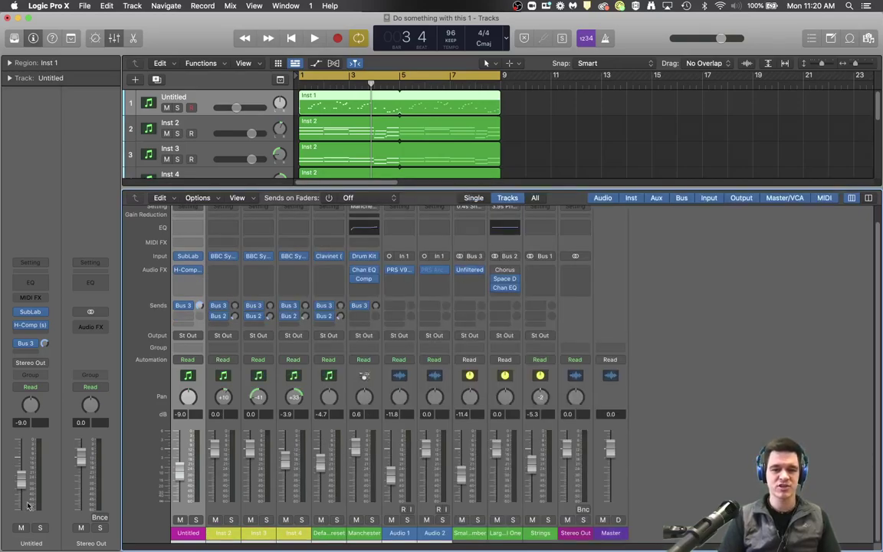
click(535, 197)
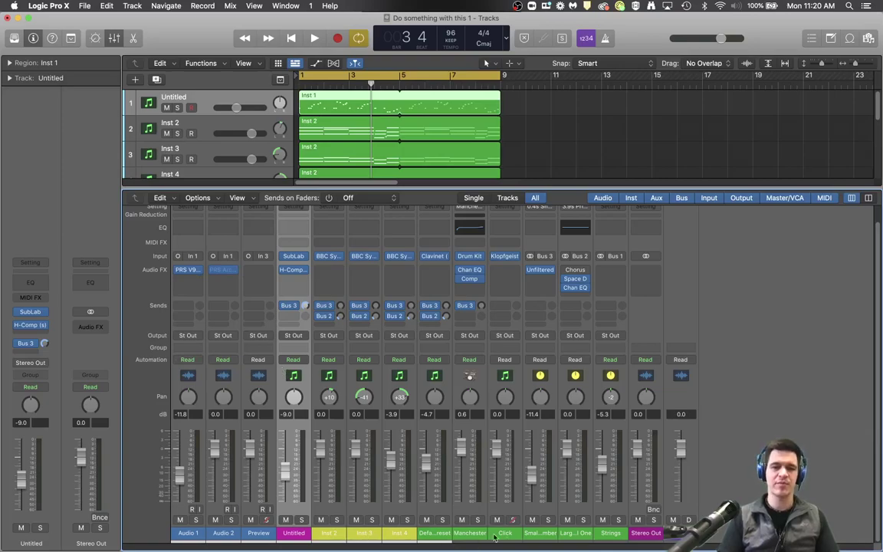
click(508, 198)
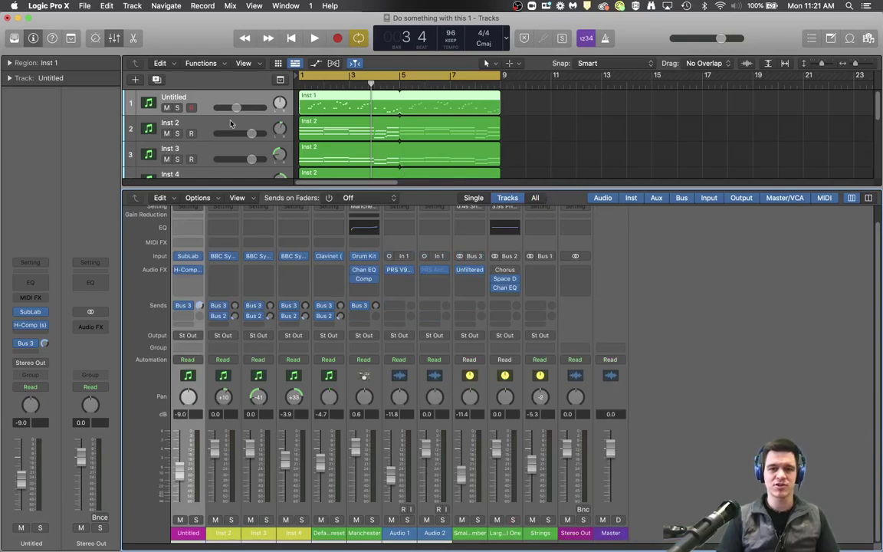
scroll(230, 123, down, 5)
scroll(222, 109, up, 5)
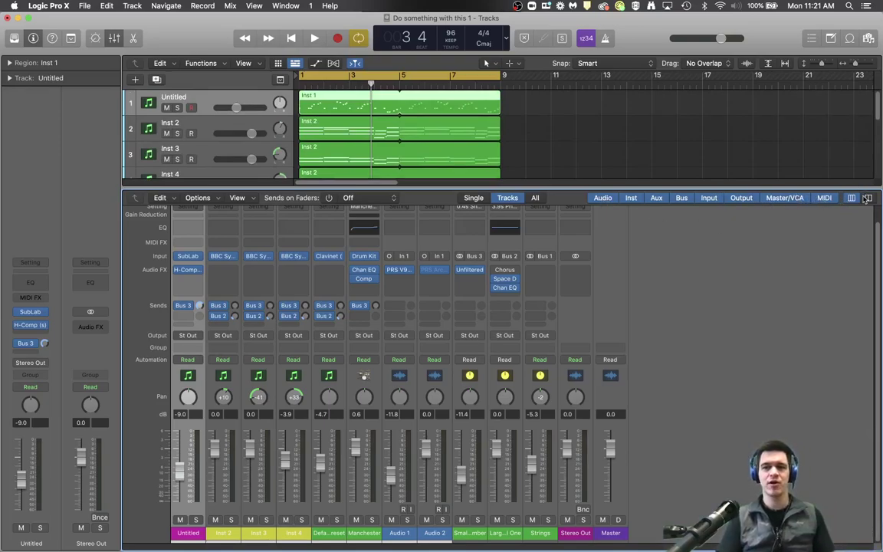
Toggle the Audio, Inst, Aux, Output and Master filters off and back on in the mixer.
click(601, 199)
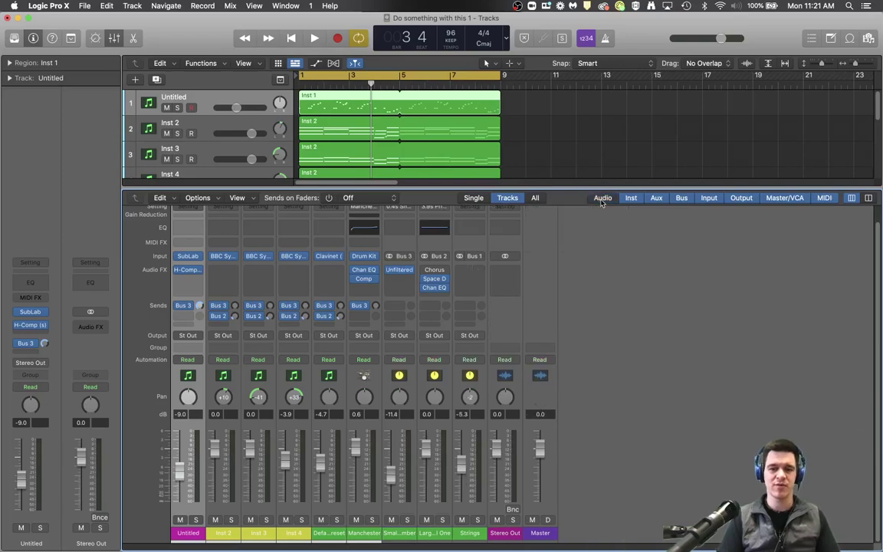
click(602, 199)
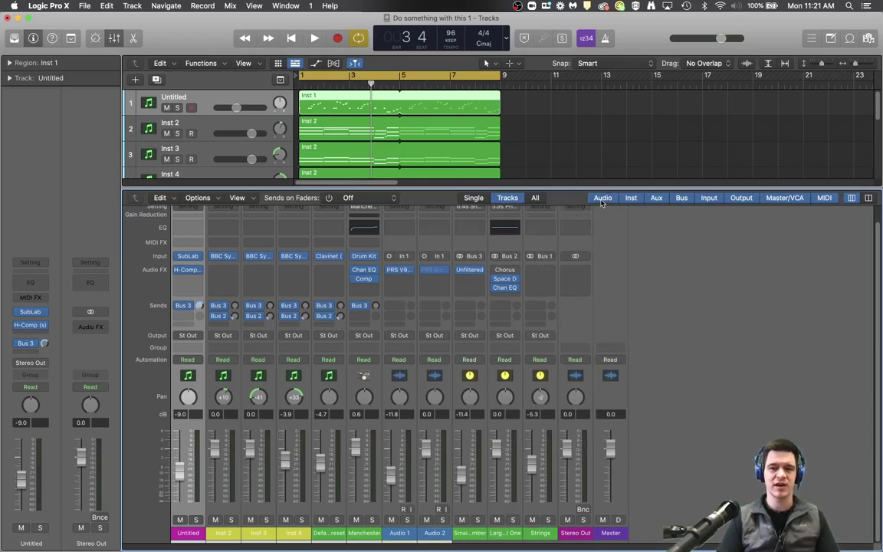
click(630, 201)
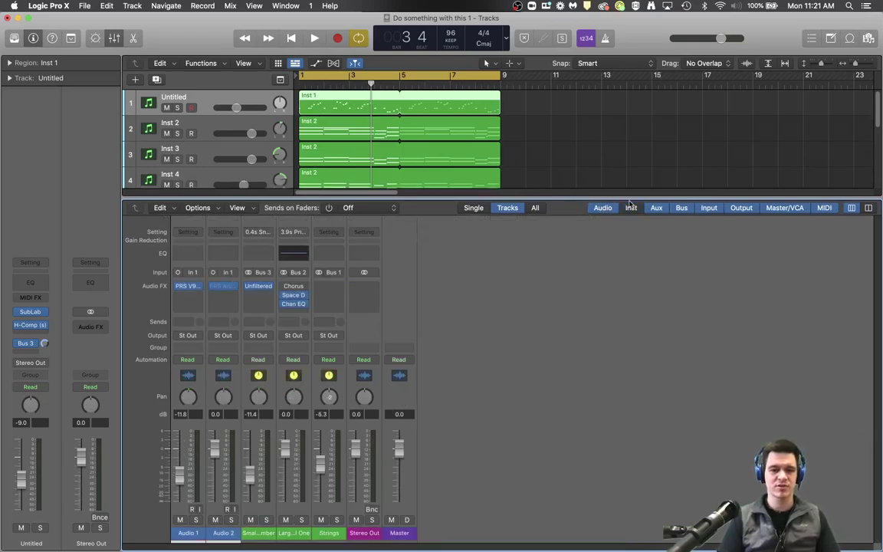
click(631, 205)
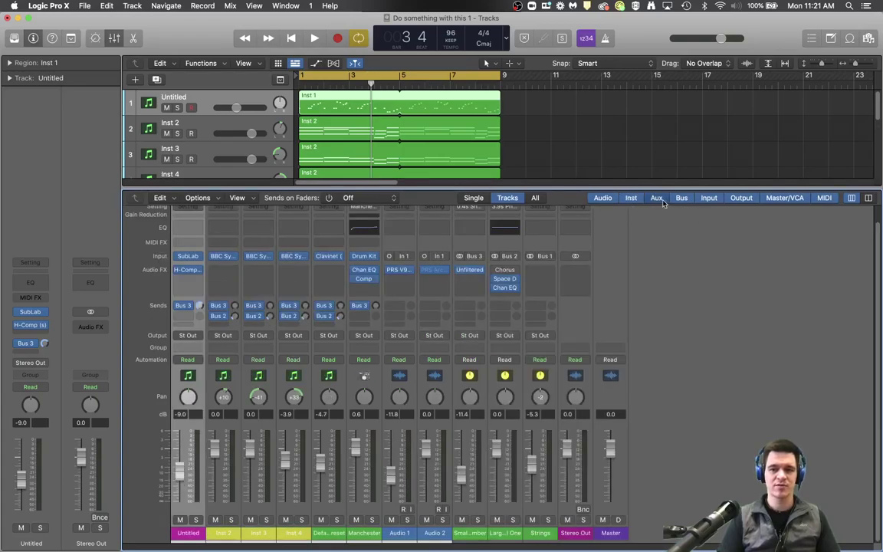
click(661, 200)
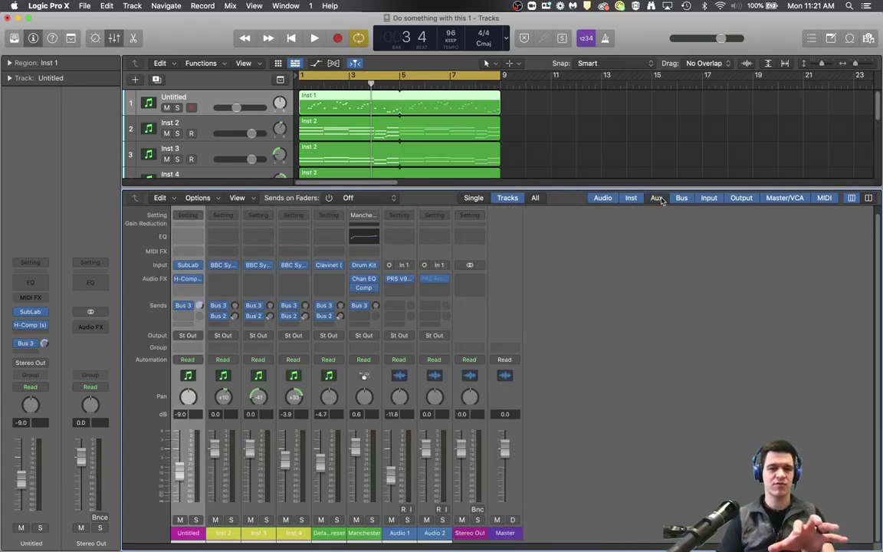
click(657, 199)
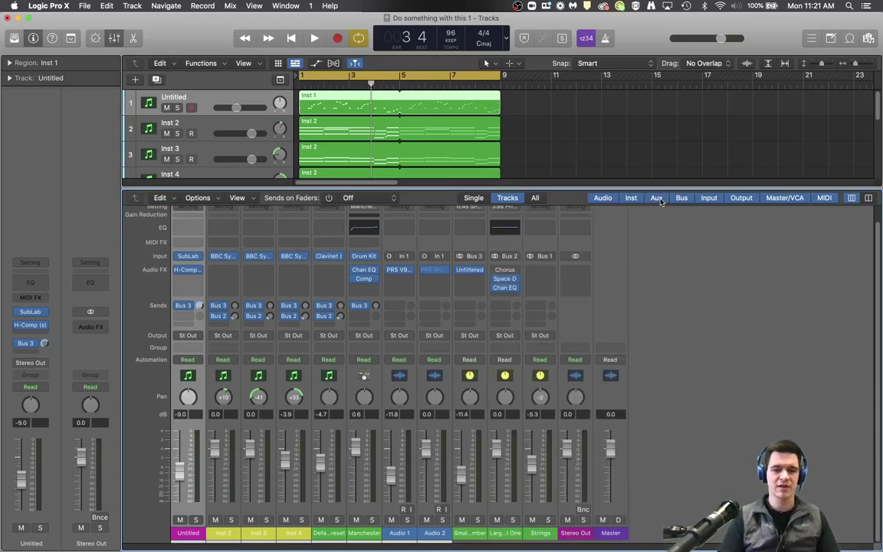
click(744, 200)
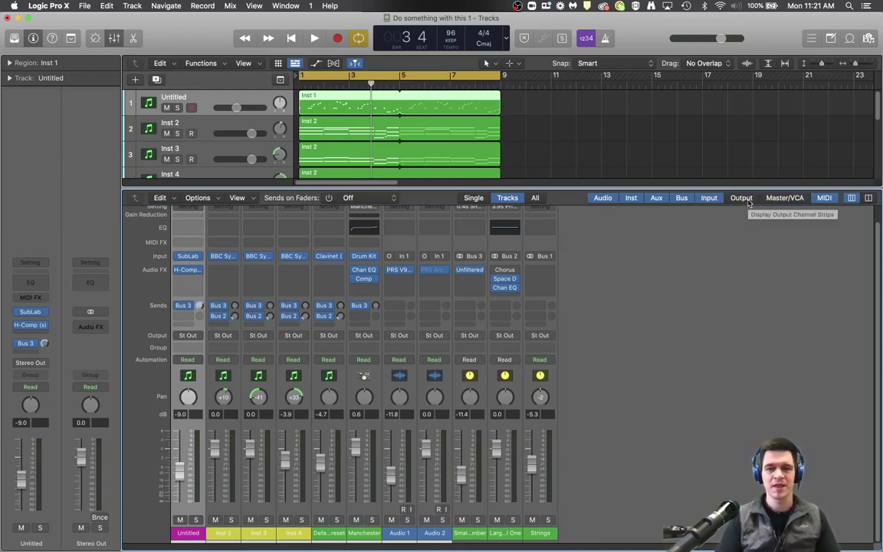
click(744, 199)
click(793, 199)
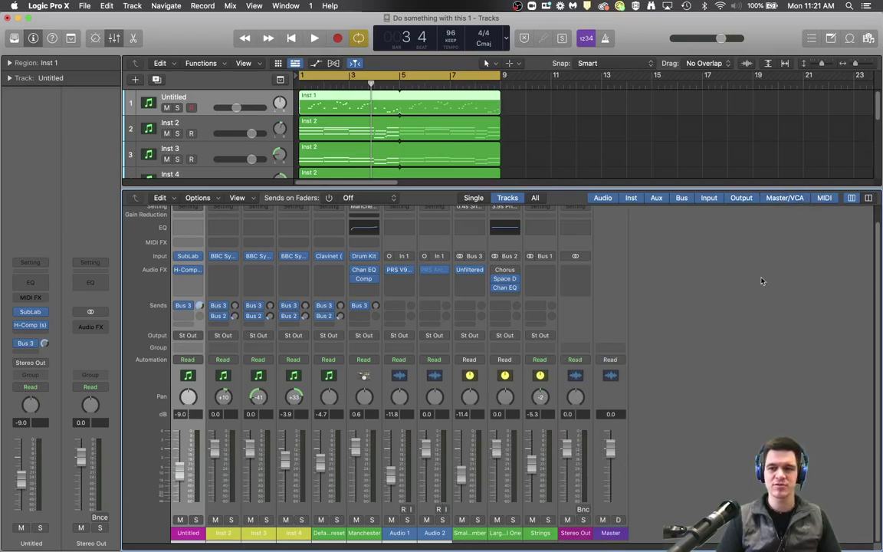
click(870, 199)
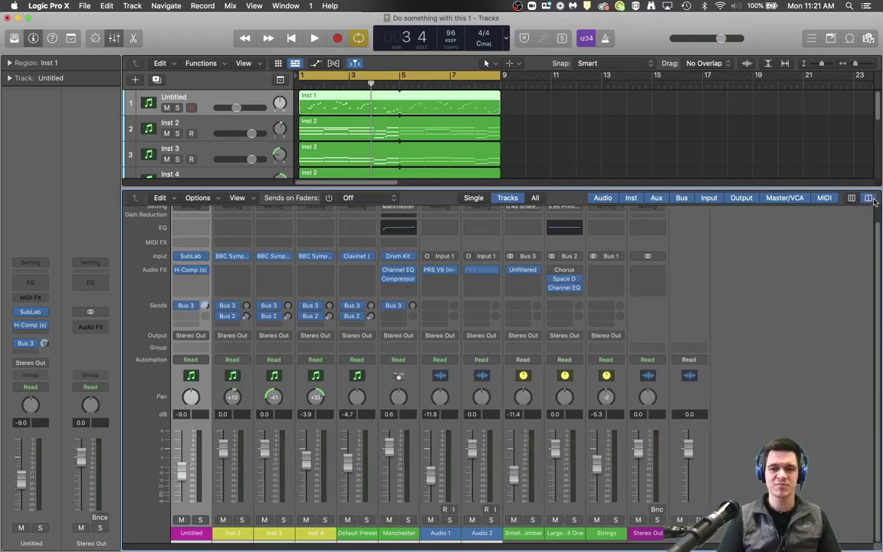
scroll(646, 415, up, 1)
scroll(563, 349, down, 1)
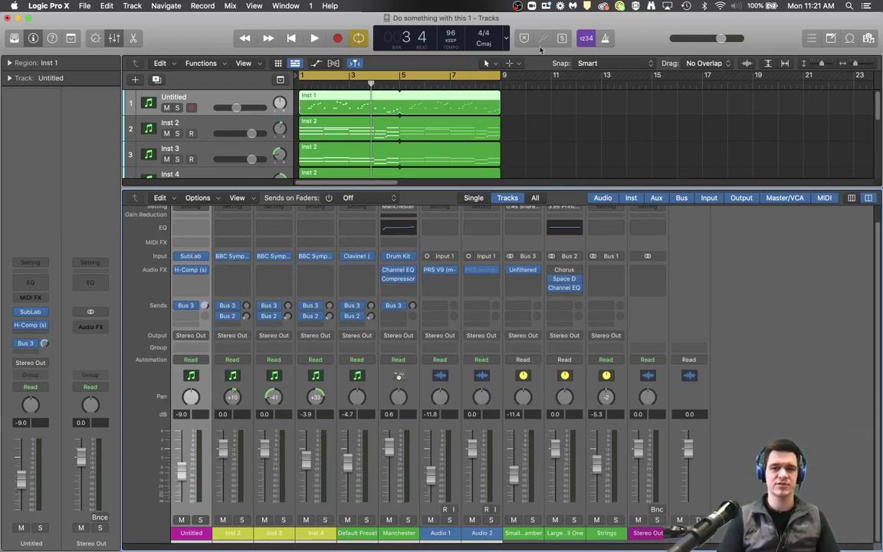
Open the Mixer window with Command-2, zoom it to full size, and switch to wide strips.
key(super+2)
double_click(458, 29)
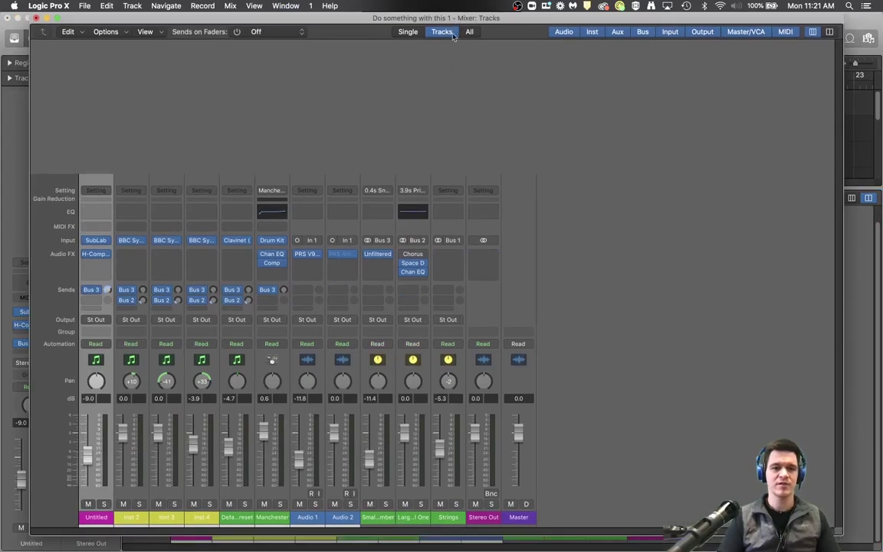
click(830, 33)
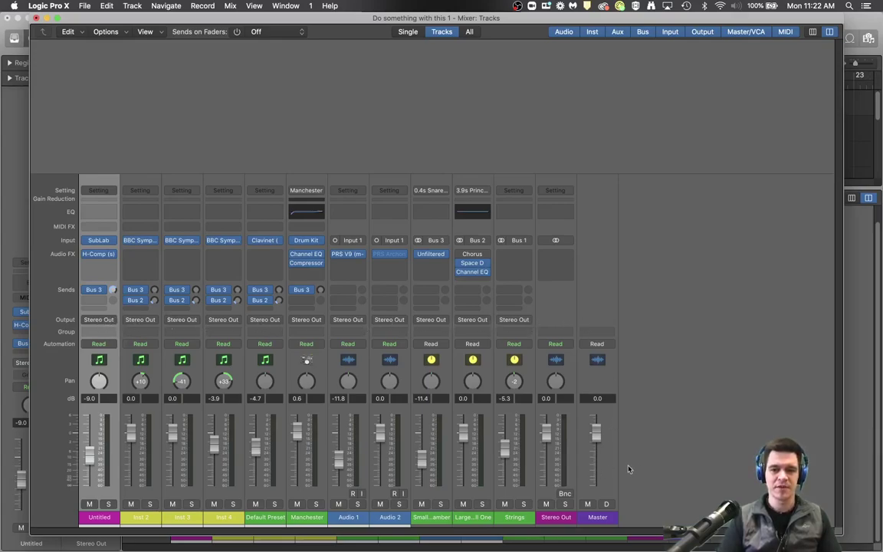
Select the Inst 2–4 strips, lower their levels together, then reselect all three.
drag(132, 498, 233, 498)
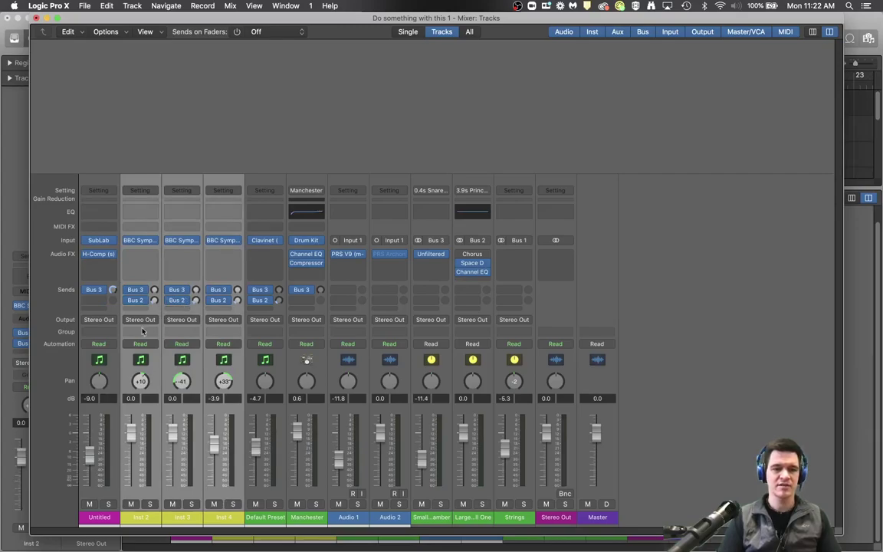
click(148, 496)
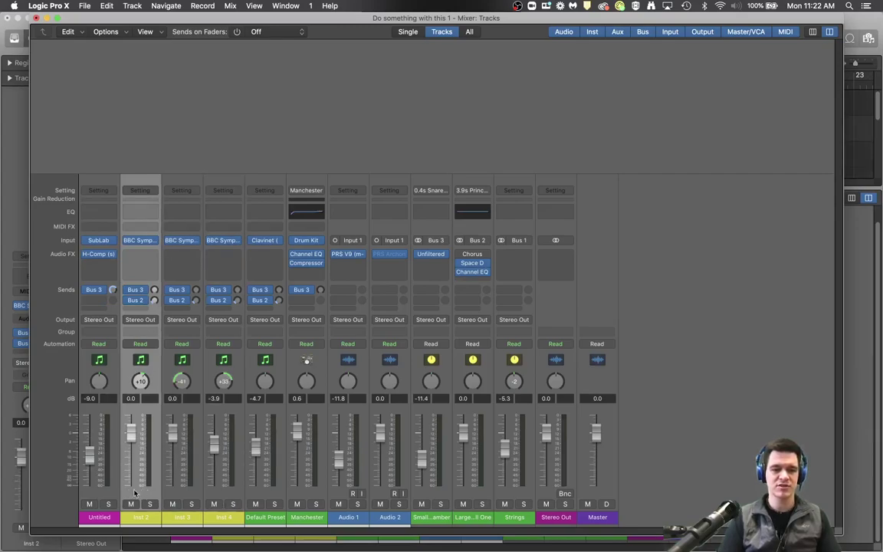
drag(140, 493, 208, 493)
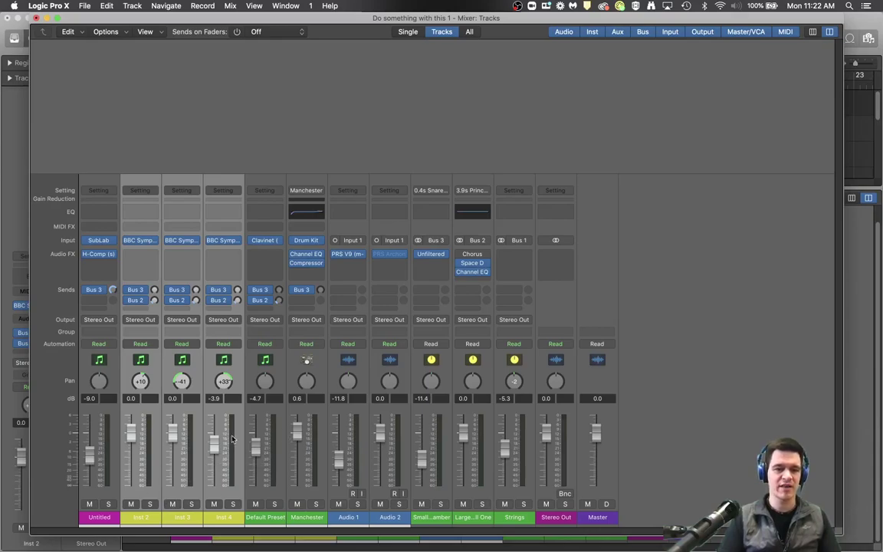
drag(214, 450, 215, 449)
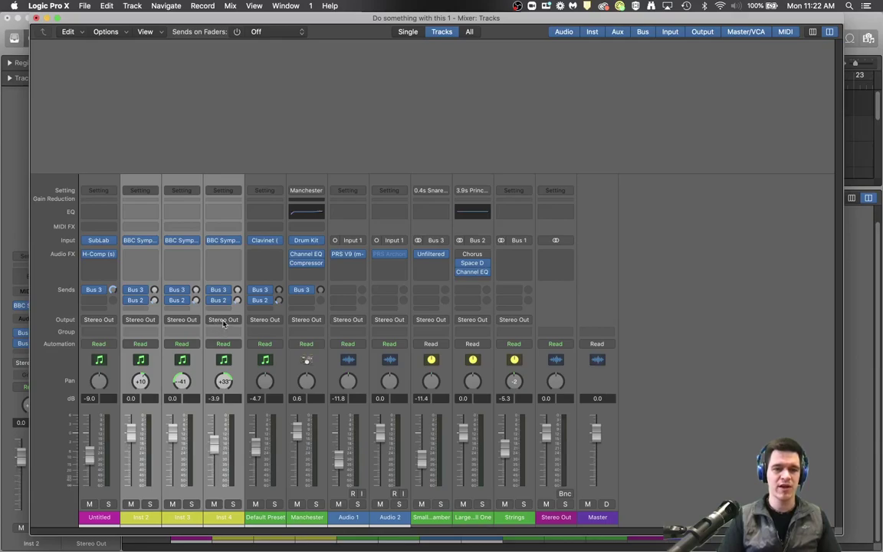
drag(134, 329, 238, 374)
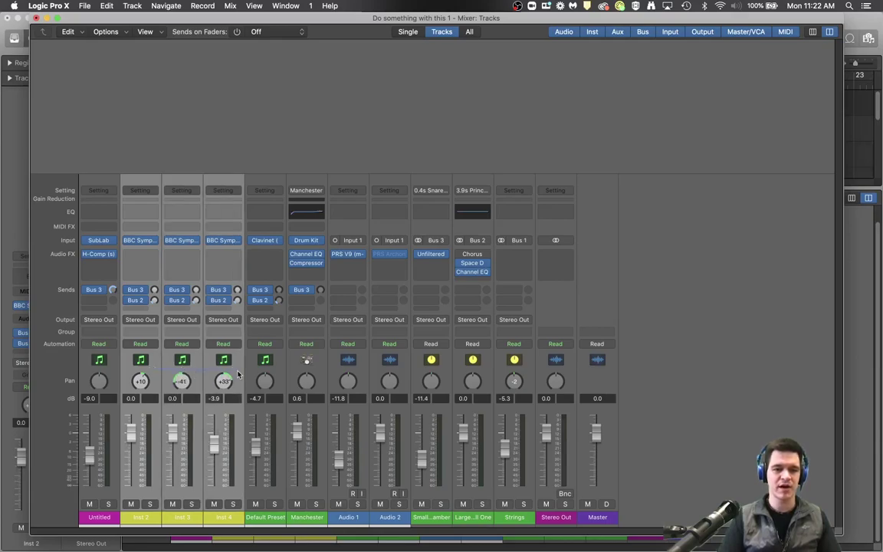
Route the selected Inst 2–4 strips' output to Bus 1 (Strings).
click(227, 320)
mouse_move(224, 356)
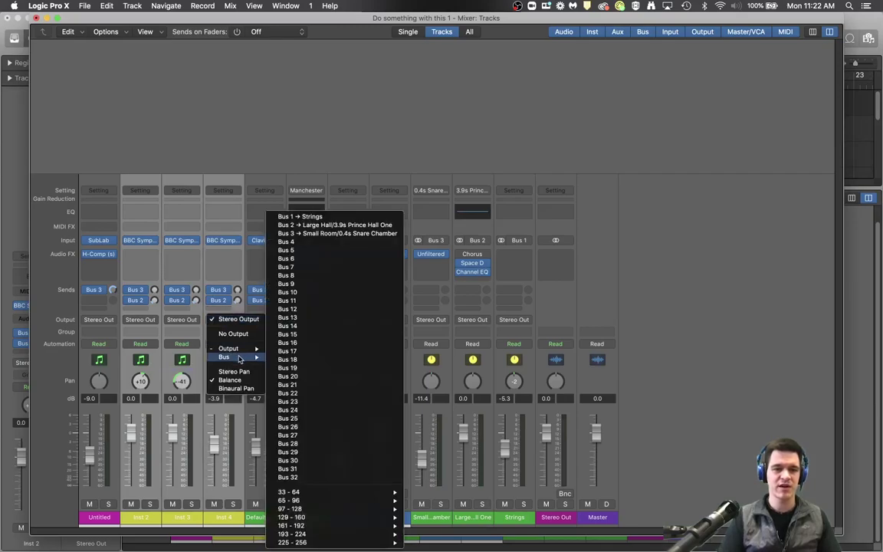
click(289, 242)
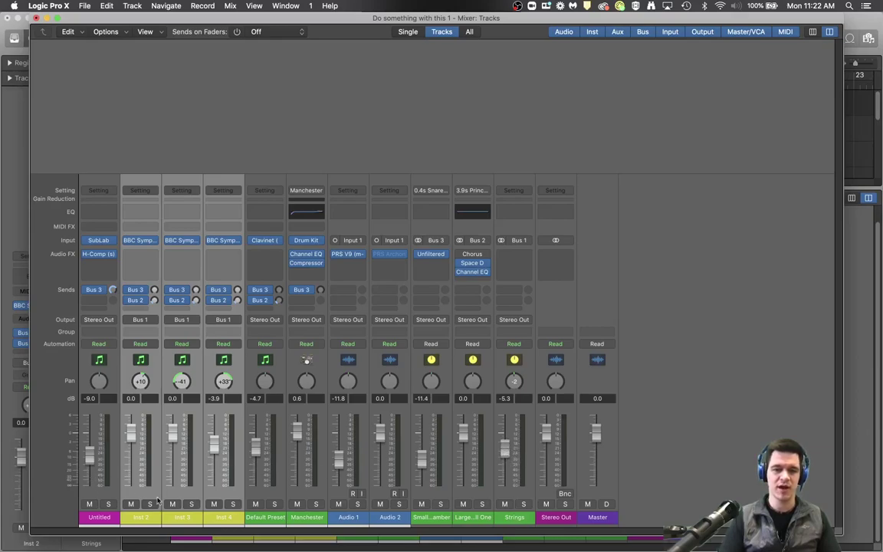
Solo Inst 2–4, start playback, and lower the Strings bus fader to -11.6 dB.
click(150, 504)
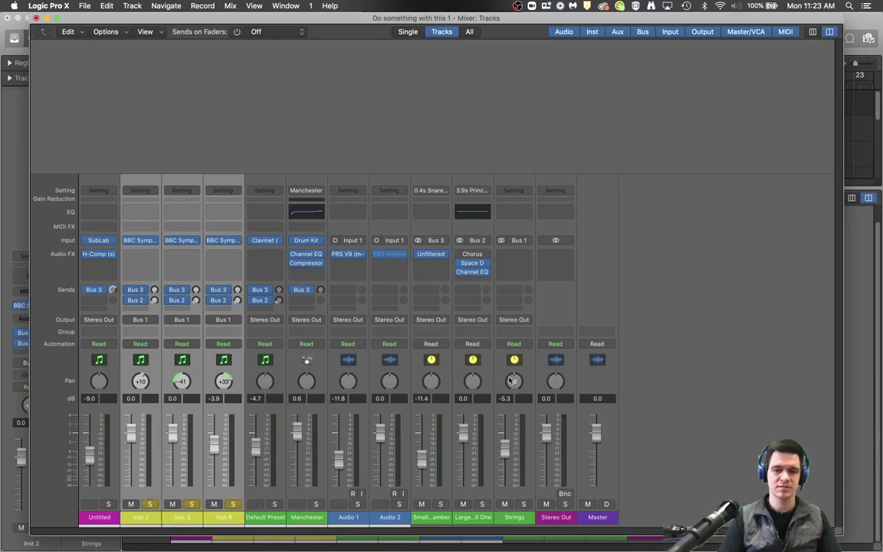
key(space)
mouse_move(504, 468)
mouse_down()
mouse_move(504, 484)
mouse_move(505, 434)
mouse_move(510, 459)
mouse_up()
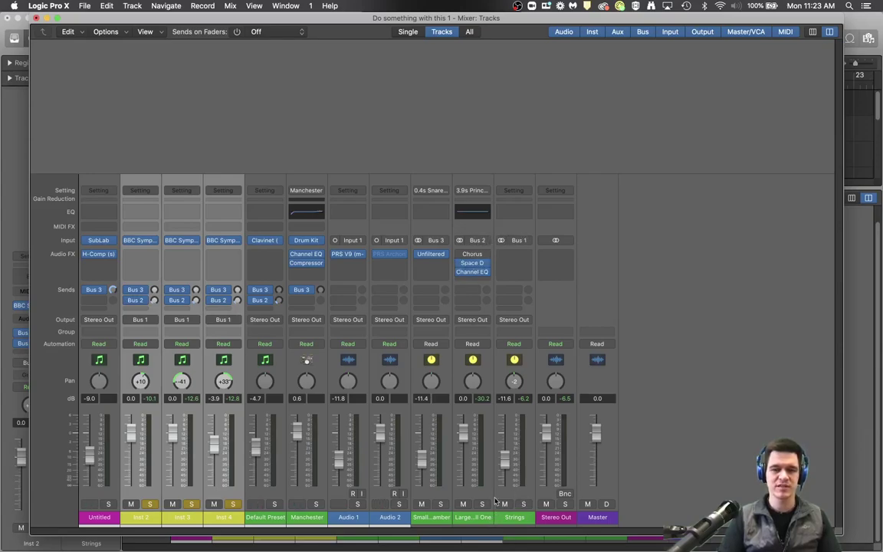
Close the mixer window and group Inst 2, Inst 3 and Inst 4 into a Summing Stack.
click(36, 18)
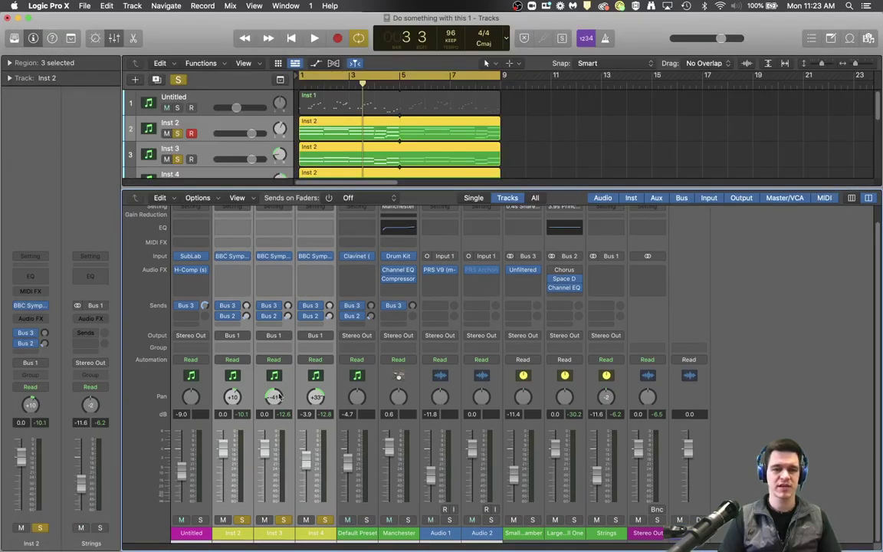
drag(209, 129, 212, 130)
scroll(213, 138, down, 1)
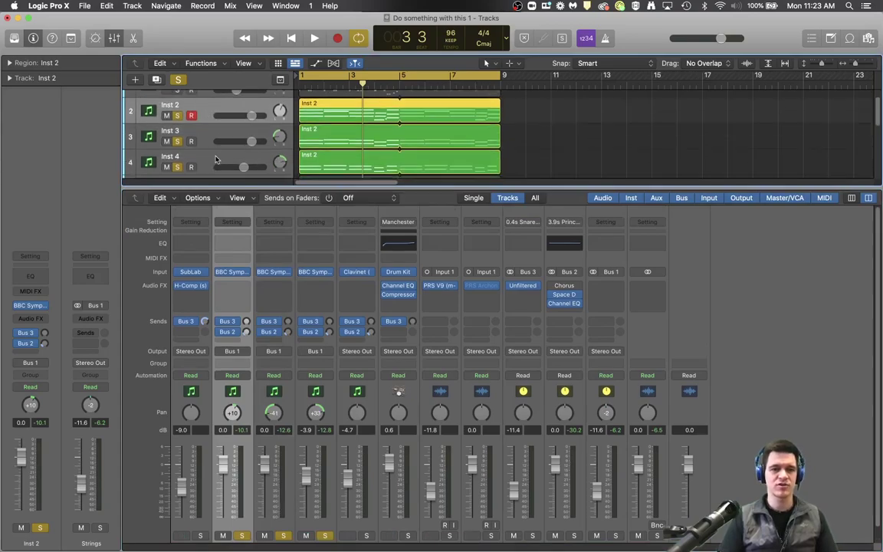
shift+click(205, 162)
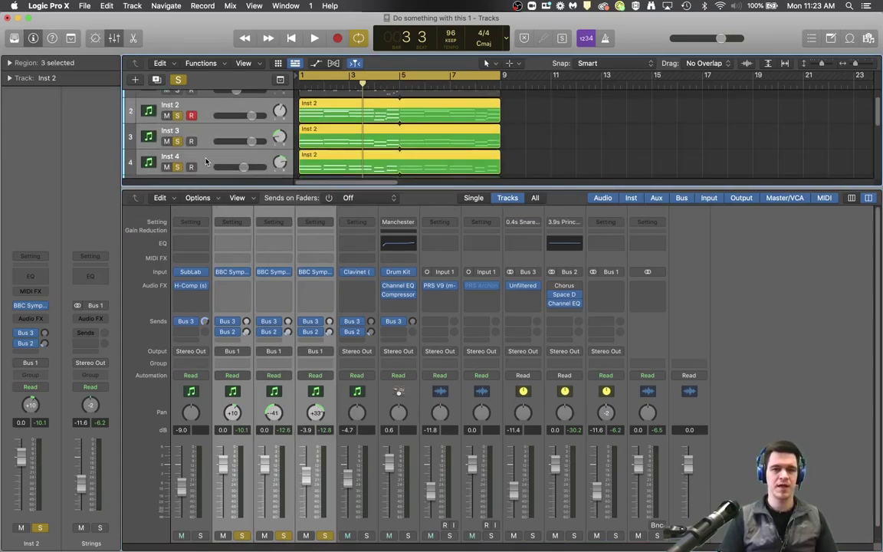
right_click(206, 161)
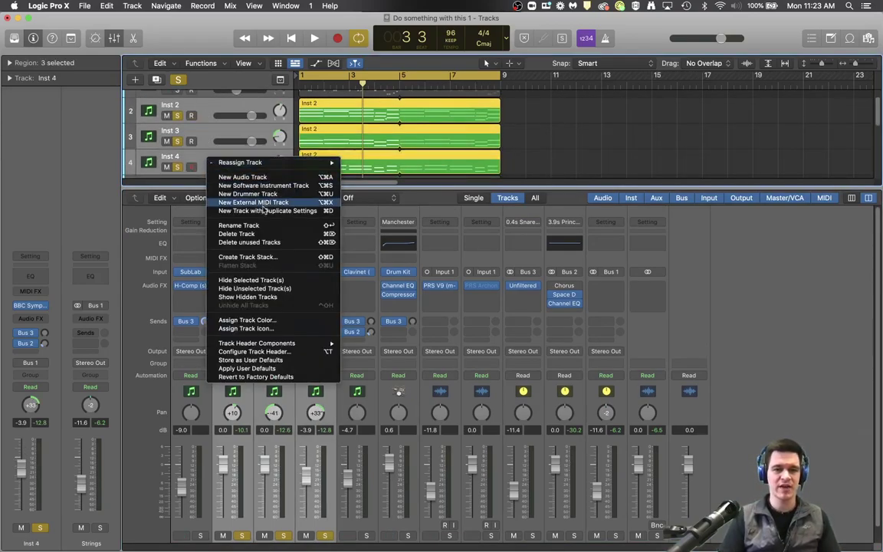
click(256, 256)
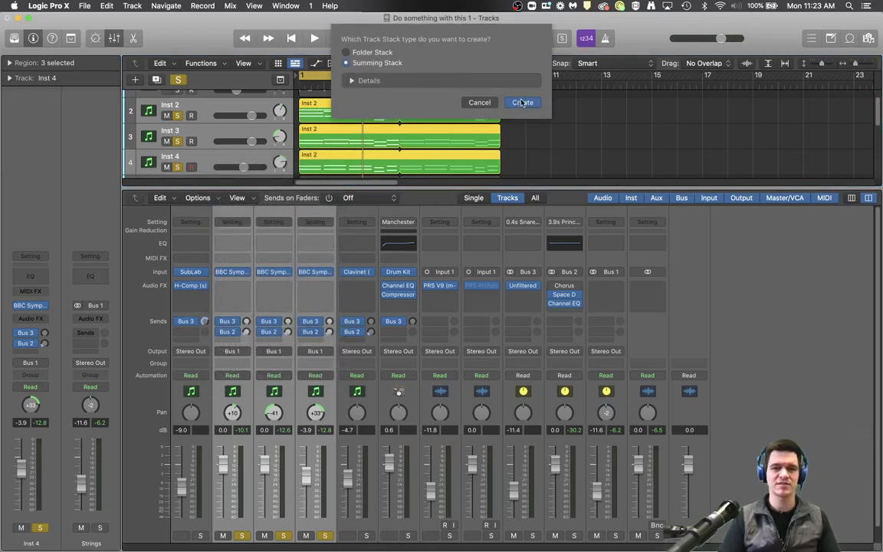
click(520, 102)
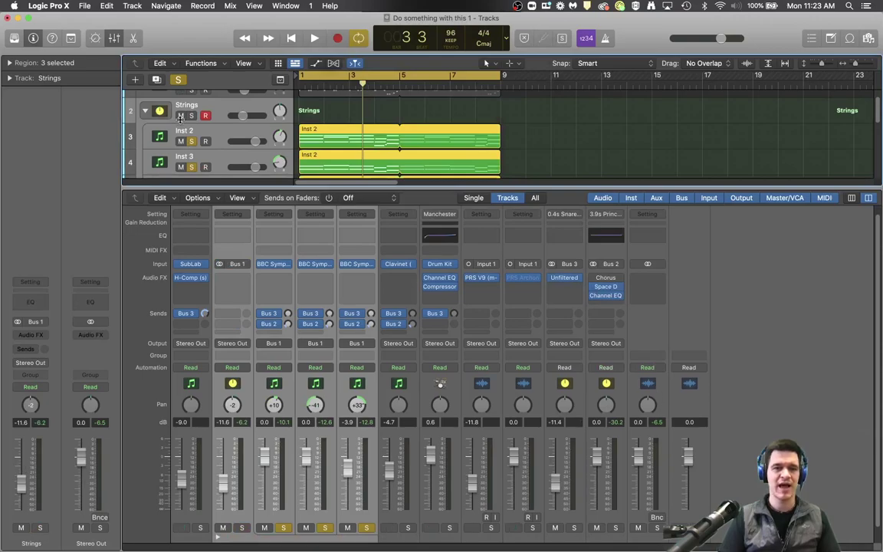
Enlarge the tracks area to see more of the track list.
scroll(276, 163, down, 3)
scroll(277, 163, up, 1)
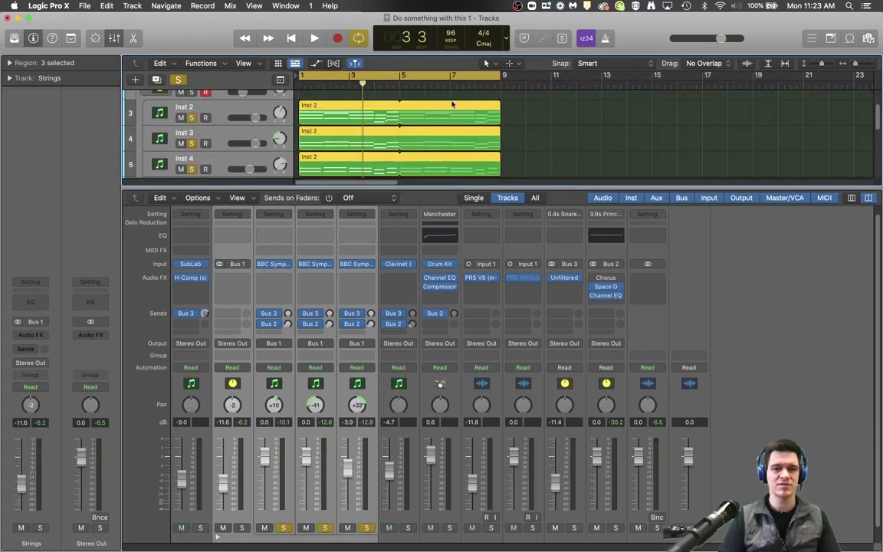
scroll(195, 223, up, 1)
scroll(166, 109, up, 2)
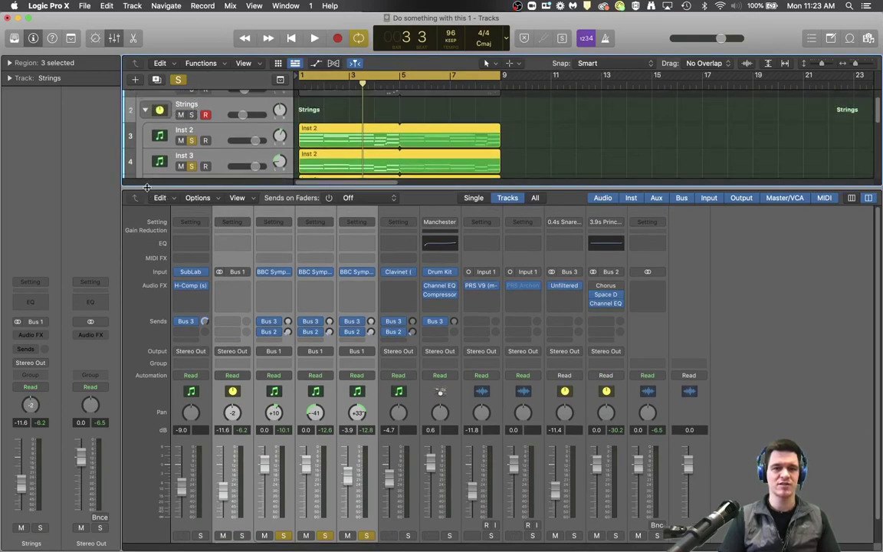
drag(163, 197, 164, 337)
Collapse and re-expand the Strings stack to show Inst 2–4, then scroll the mixer to the Sends row.
click(145, 111)
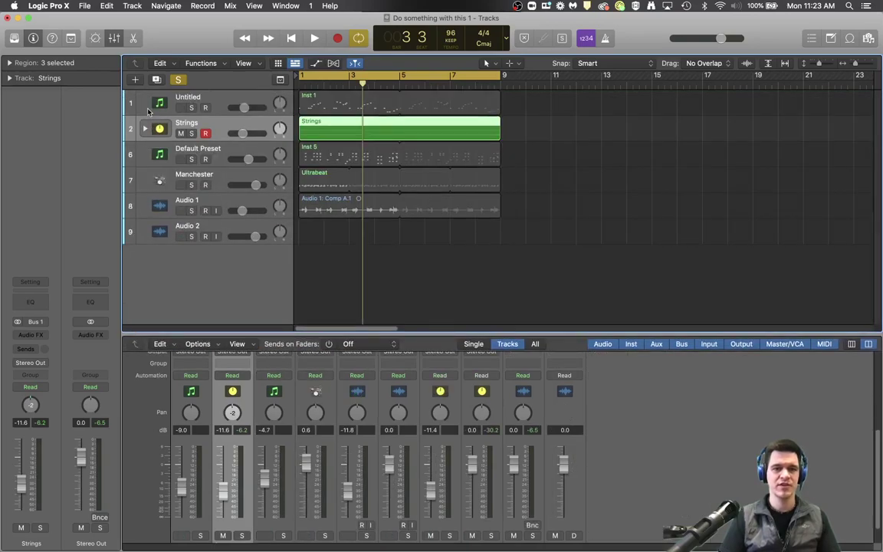
click(144, 128)
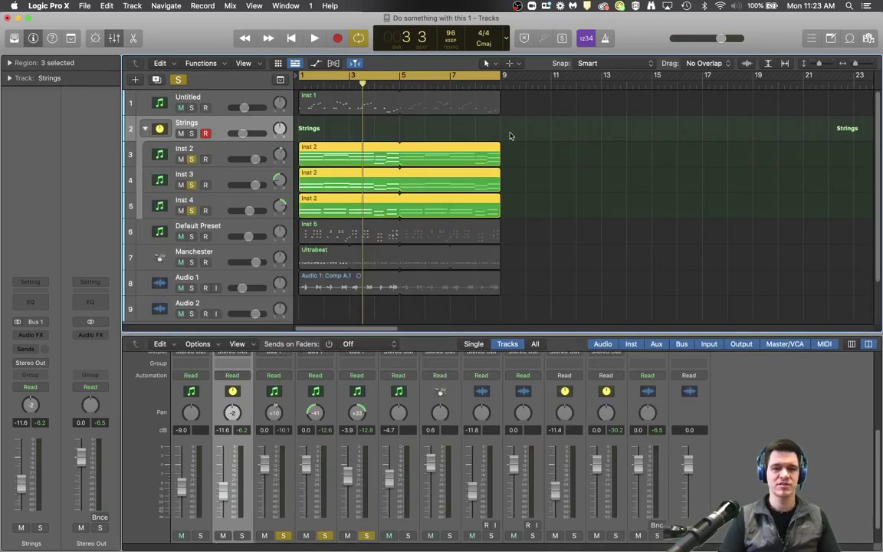
click(146, 129)
click(145, 129)
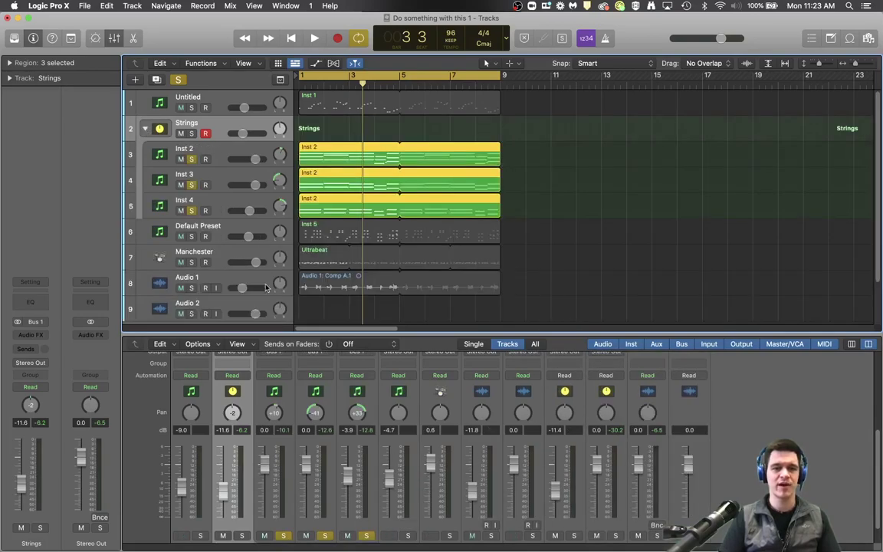
scroll(228, 536, down, 2)
click(217, 521)
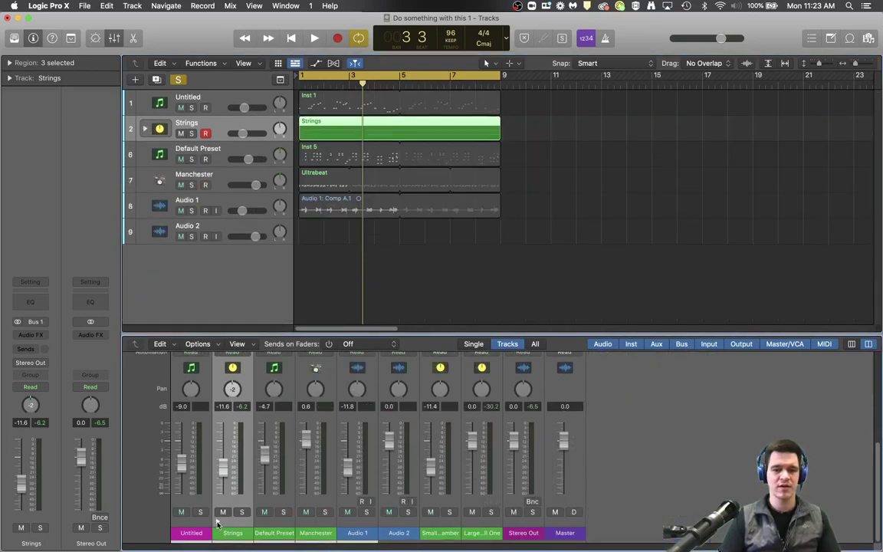
click(218, 522)
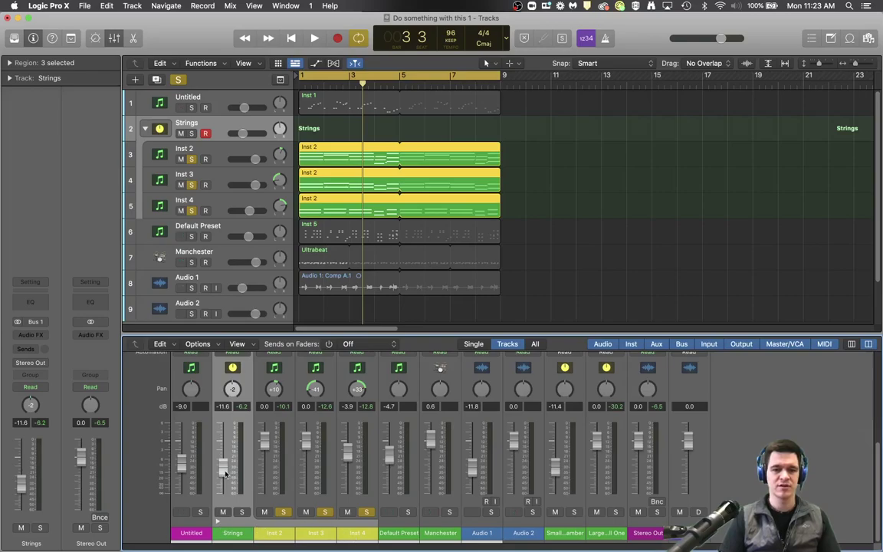
scroll(252, 444, up, 4)
scroll(269, 414, up, 2)
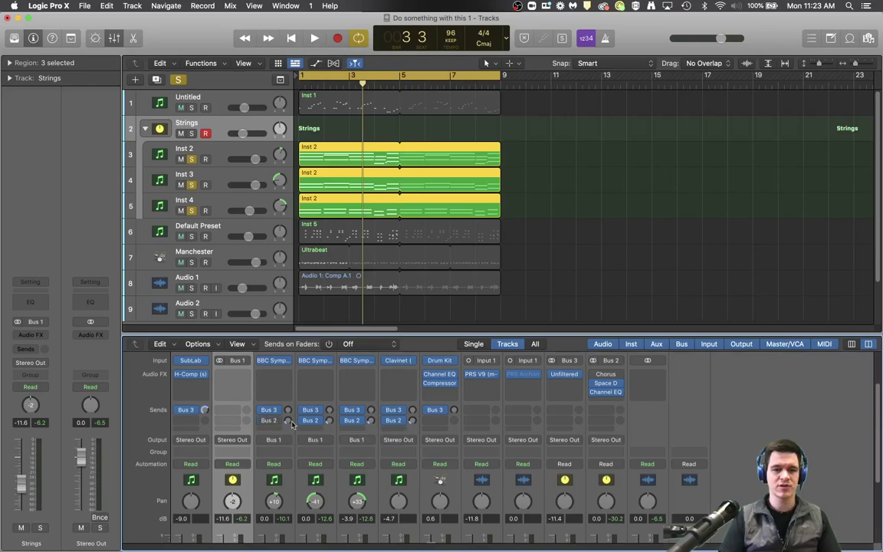
Add a send from the Strings stack to Bus 2, the Large Hall reverb.
click(236, 420)
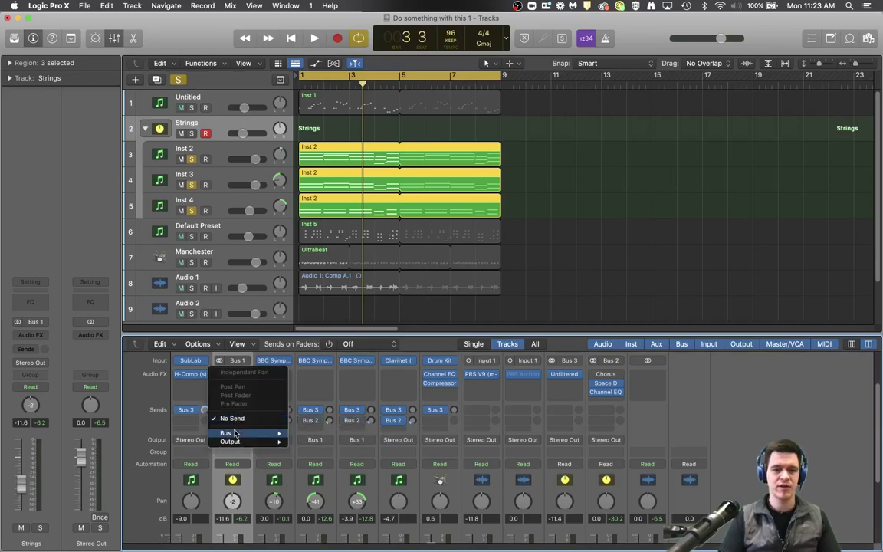
mouse_move(230, 432)
click(335, 225)
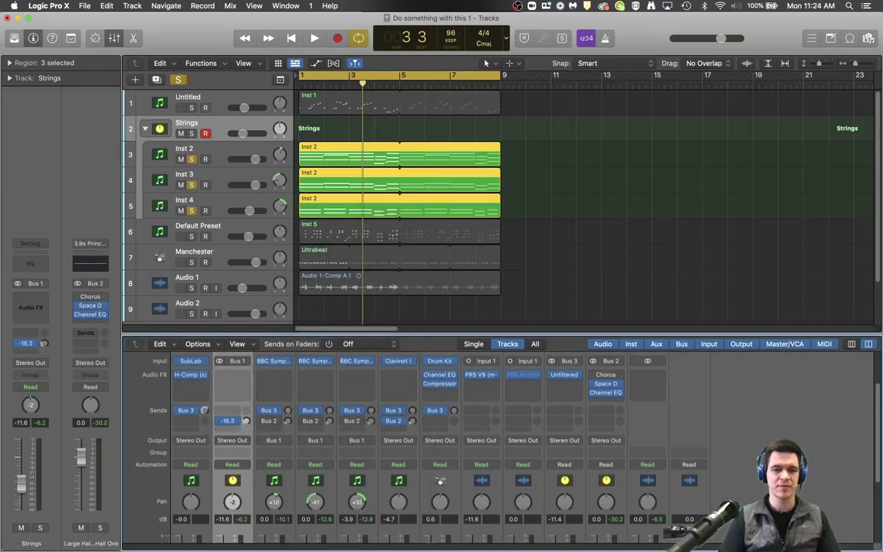
Play back the strings and set the Strings stack fader to -11.8 dB.
scroll(220, 460, down, 5)
key(space)
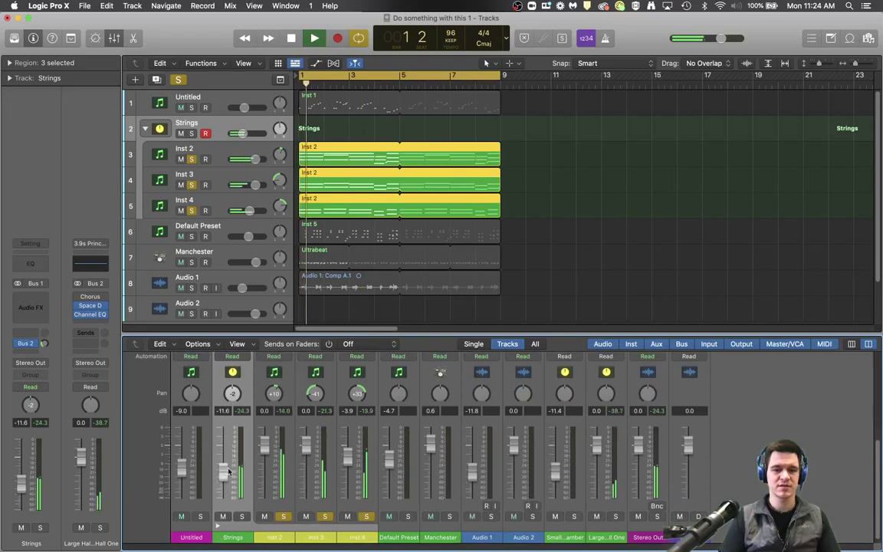
mouse_move(219, 476)
mouse_down()
mouse_move(222, 496)
mouse_move(223, 474)
mouse_up()
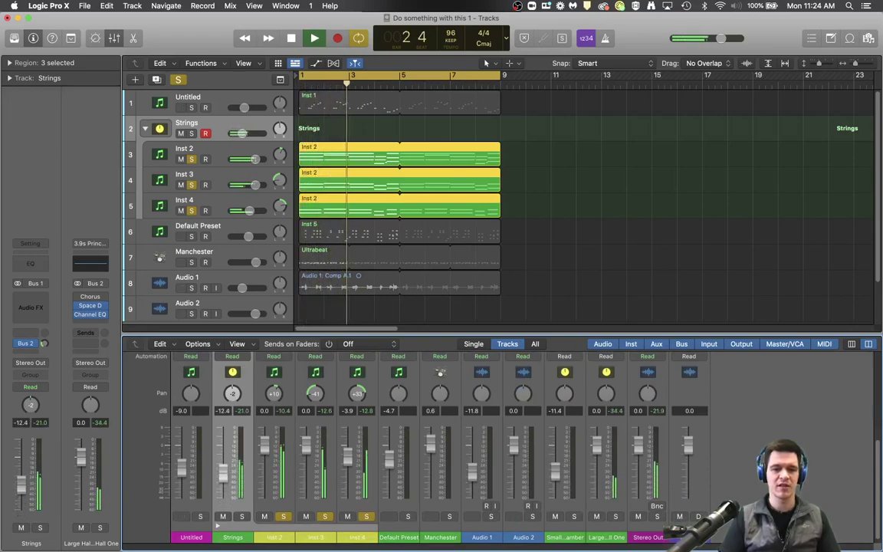
mouse_move(223, 474)
mouse_down()
mouse_move(223, 481)
mouse_move(223, 469)
mouse_up()
key(space)
scroll(243, 434, up, 3)
scroll(242, 434, up, 3)
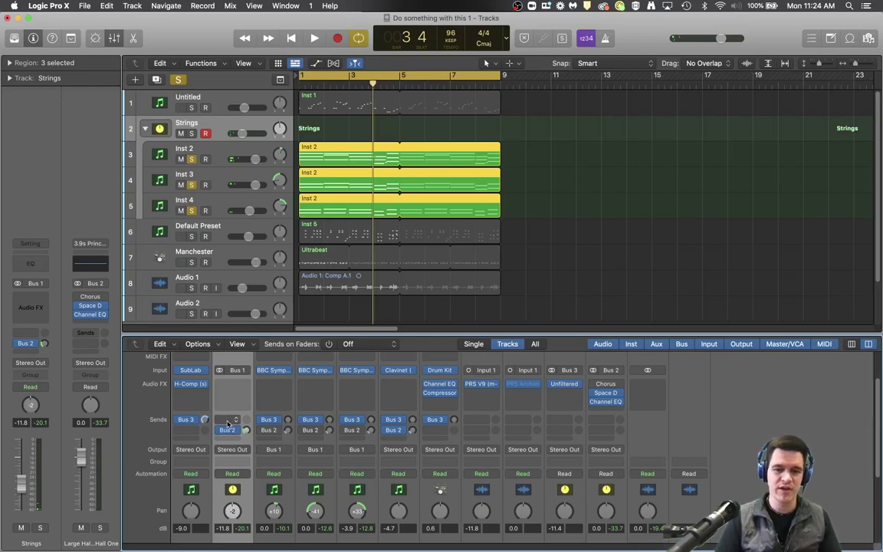
scroll(557, 407, down, 5)
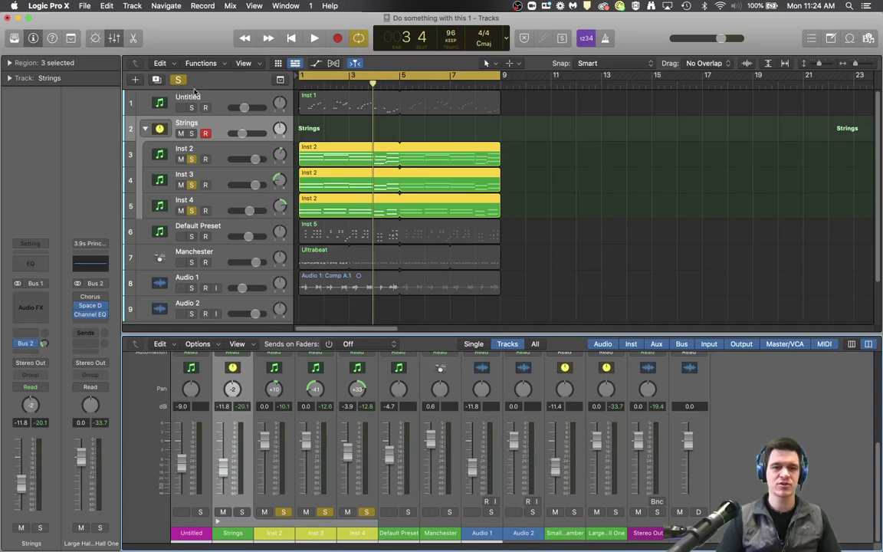
Collapse Strings, turn off global Solo, and move Audio 1 and Audio 2 to the top of the track list.
click(145, 128)
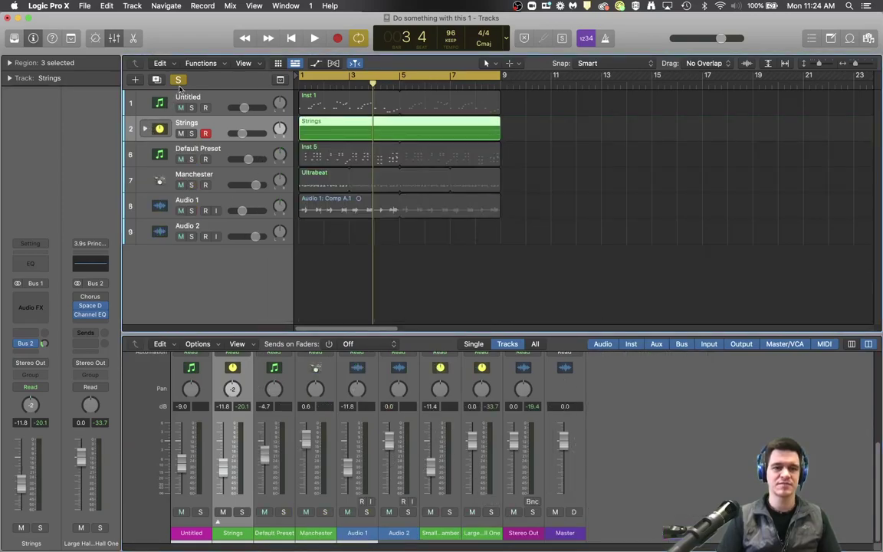
click(178, 80)
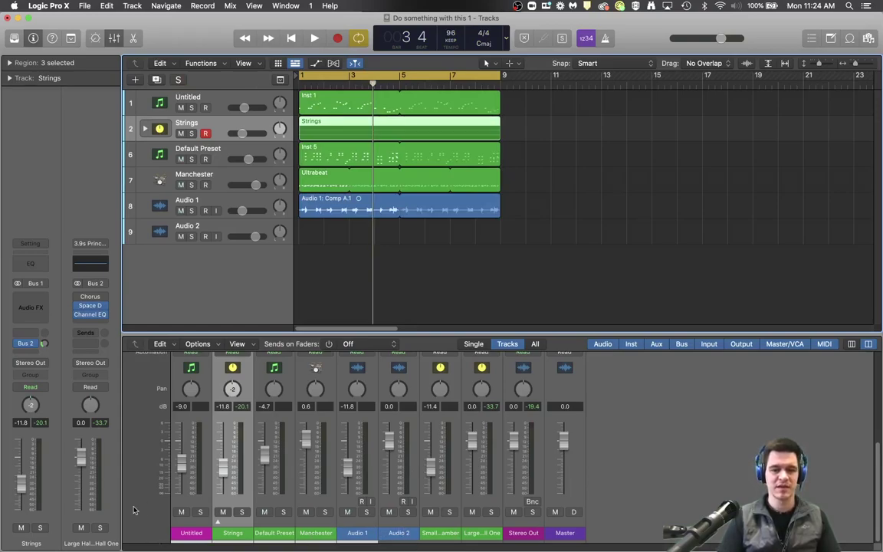
click(223, 200)
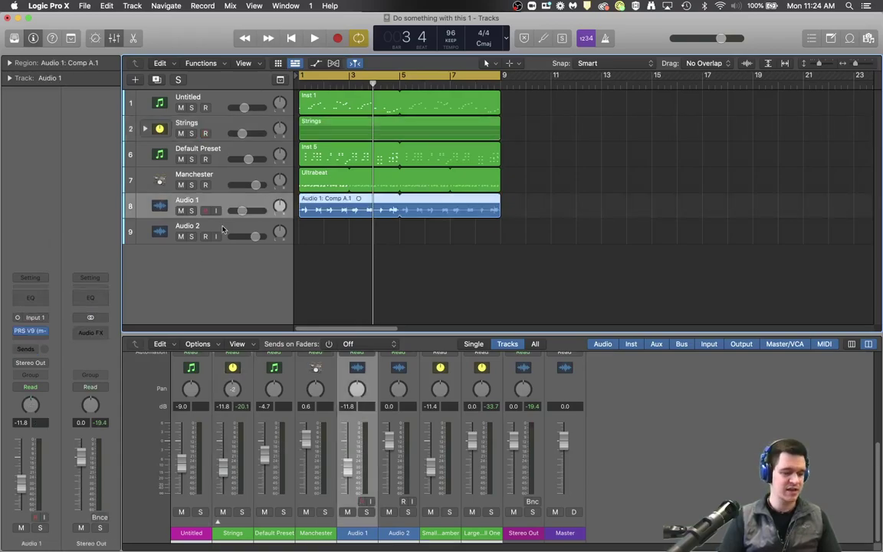
shift+click(223, 228)
drag(227, 228, 222, 98)
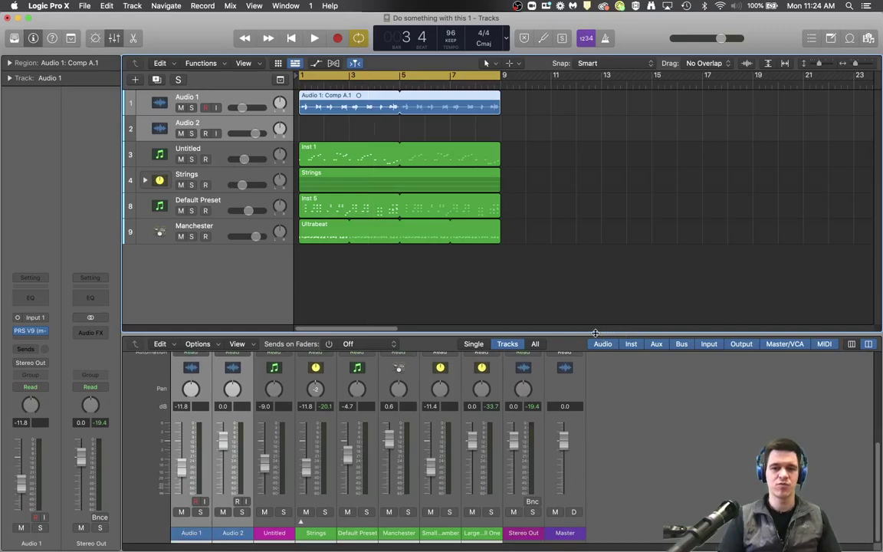
Raise the Tracks/Mixer divider so the mixer shows full channel strips.
drag(594, 332, 614, 183)
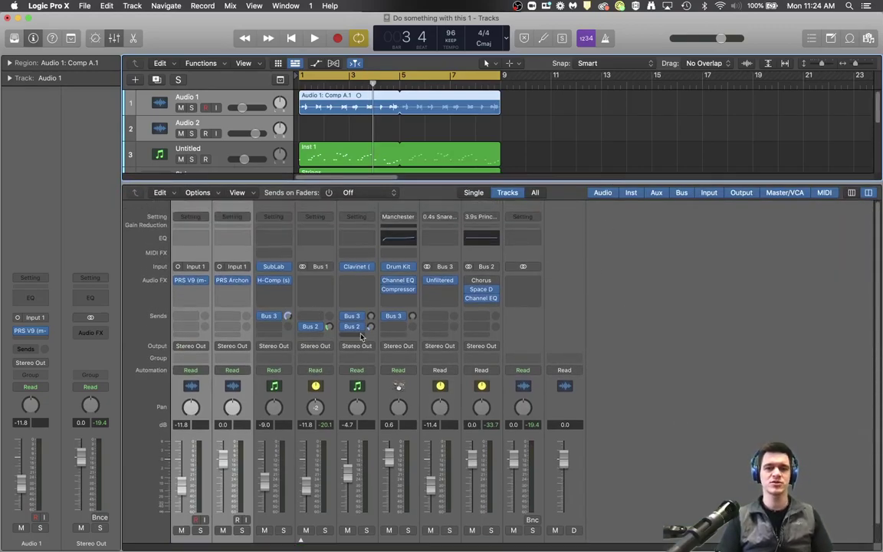
scroll(576, 370, down, 2)
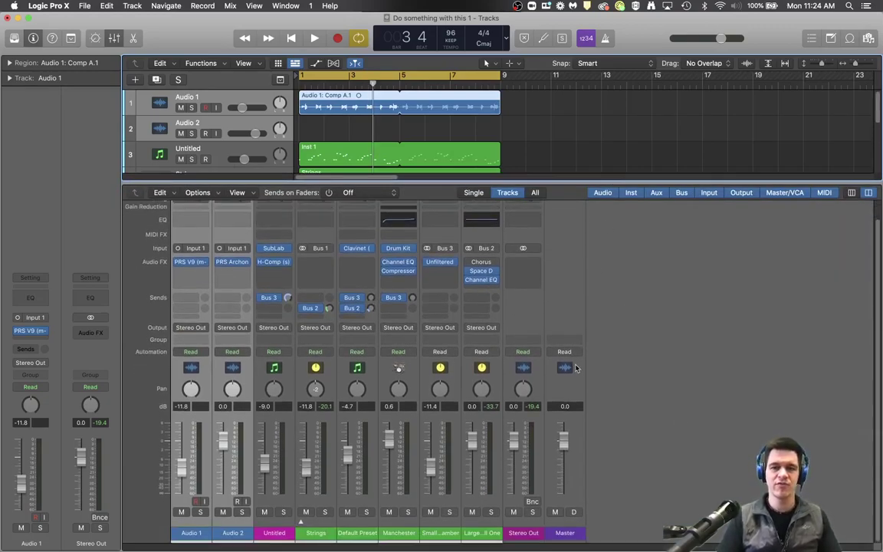